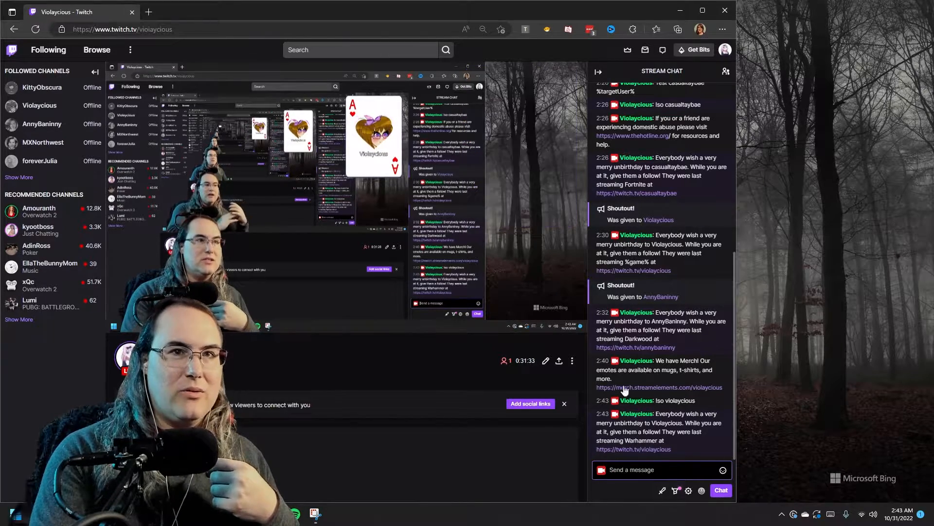
Highlight the recipient name, game name and channel link in the earlier follow message
click(610, 470)
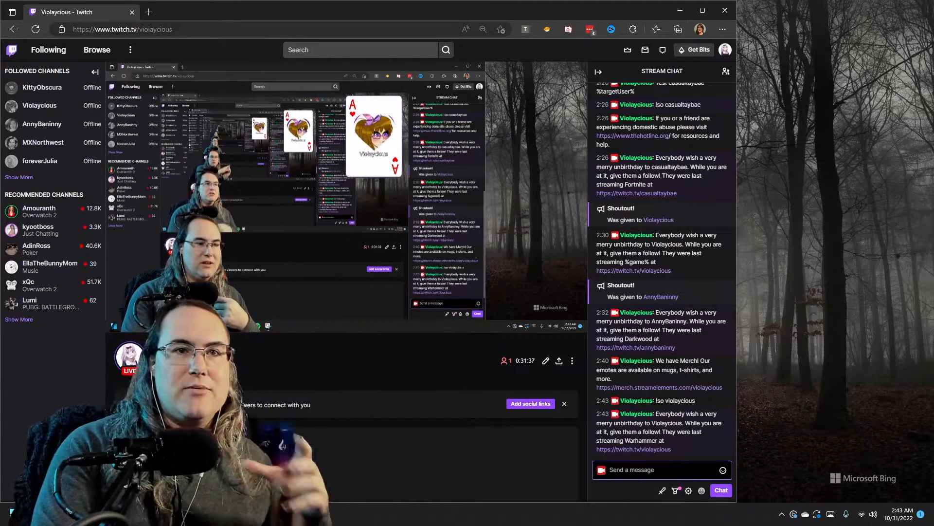
double_click(667, 423)
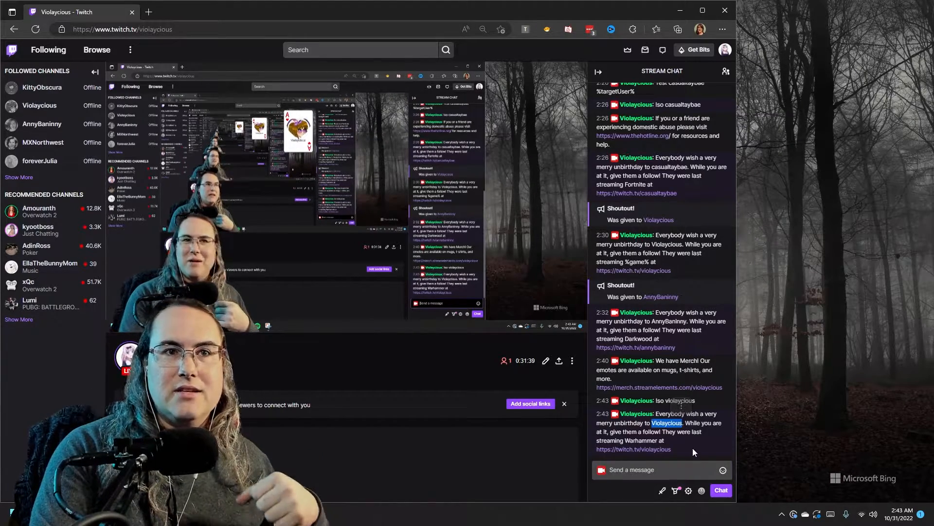
double_click(643, 440)
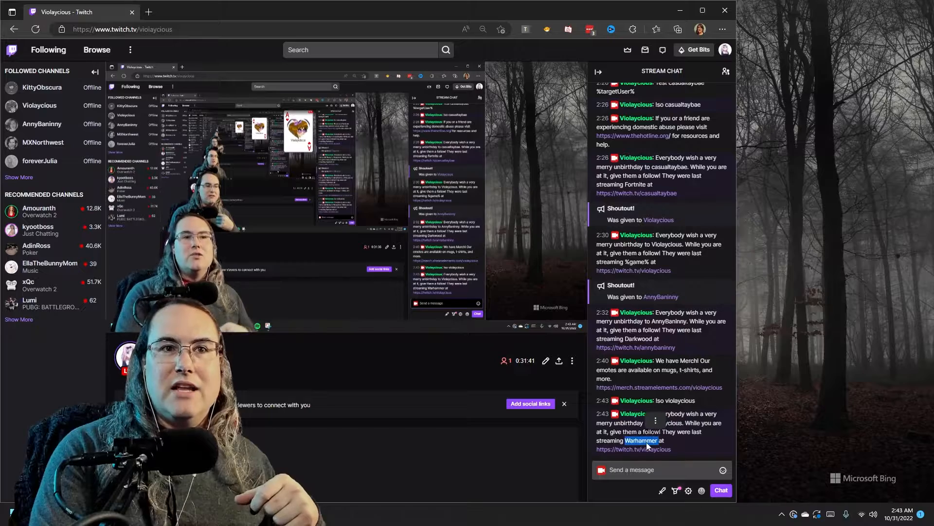
drag(592, 453, 674, 450)
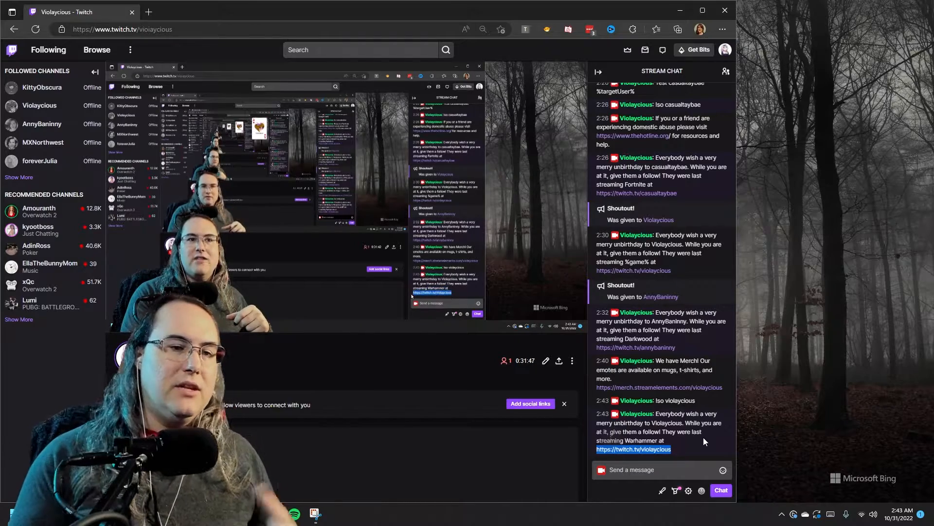
Send a /shoutout for the streamer's own channel in Twitch chat
click(649, 470)
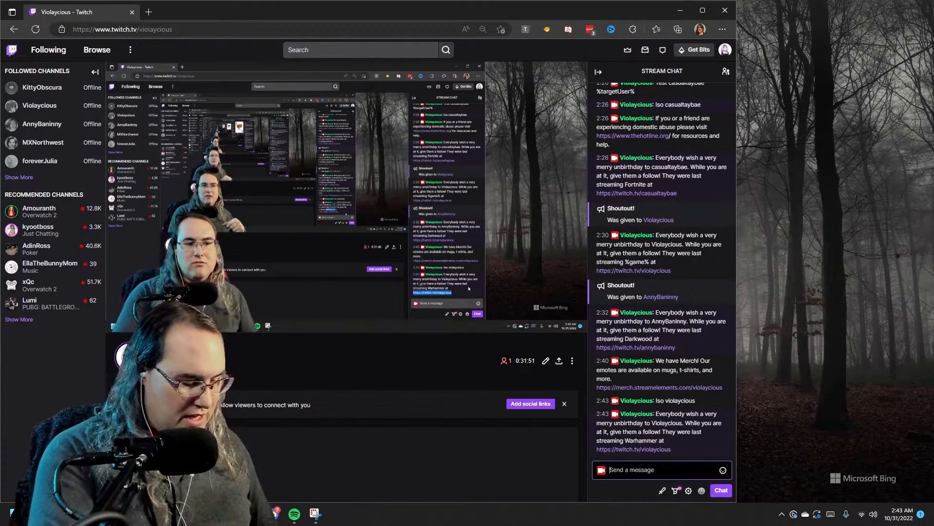
text(/sho)
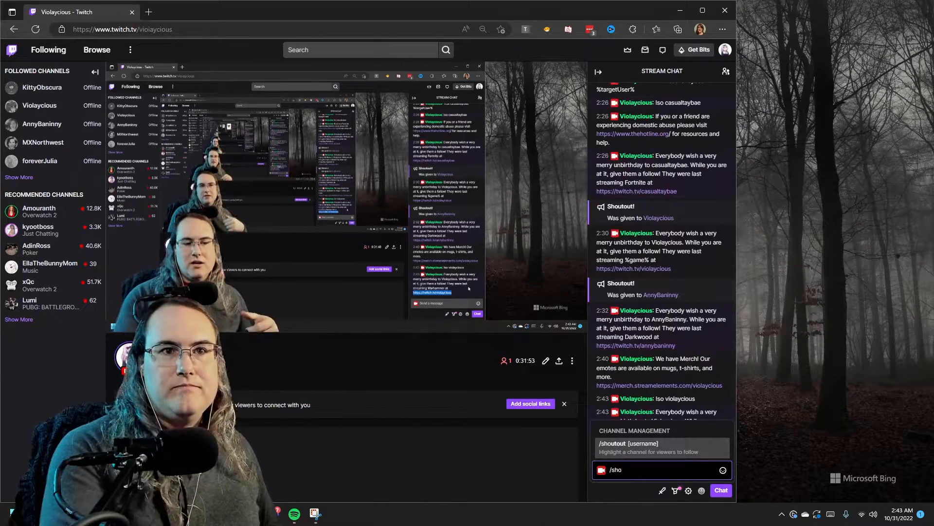
key(Tab)
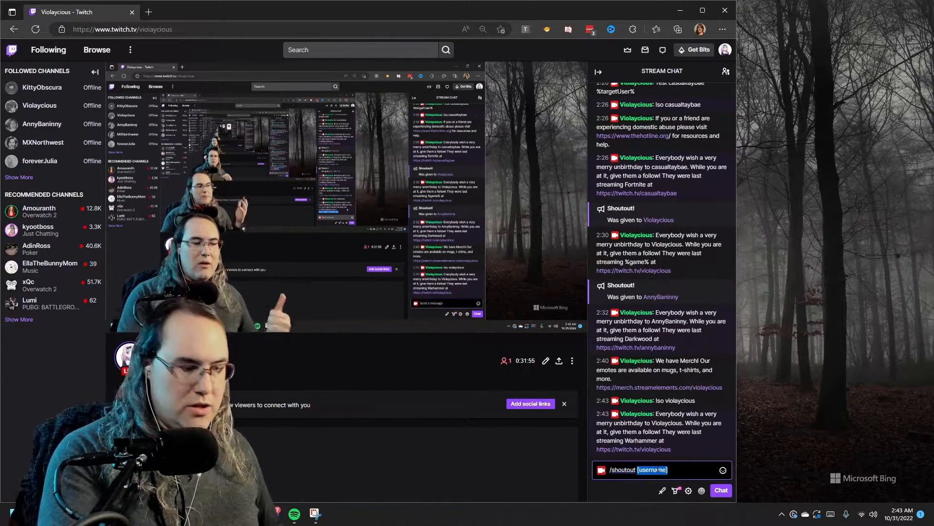
text(vio)
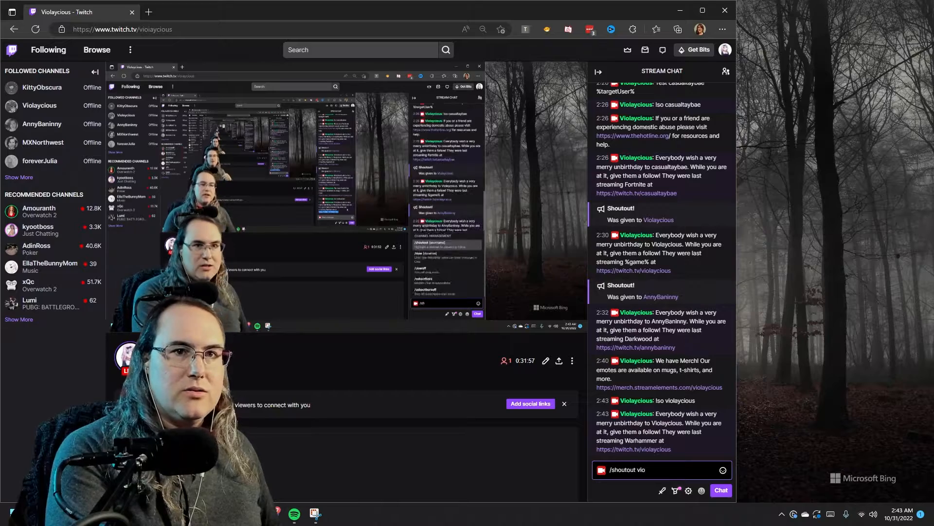
text(lay)
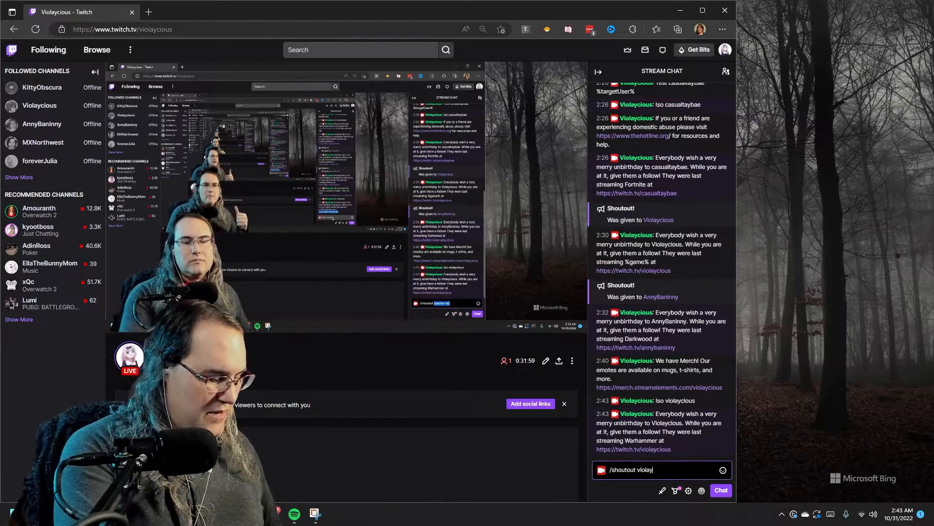
text(cious)
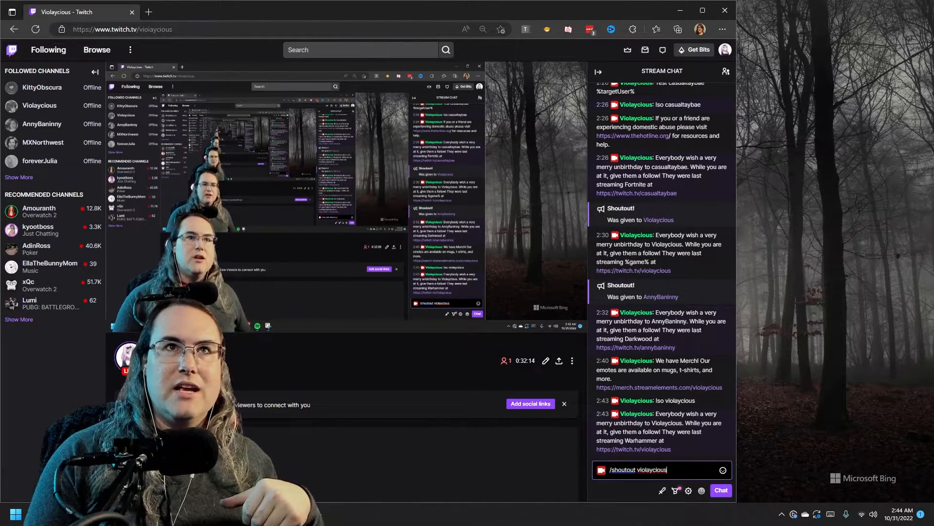
key(Return)
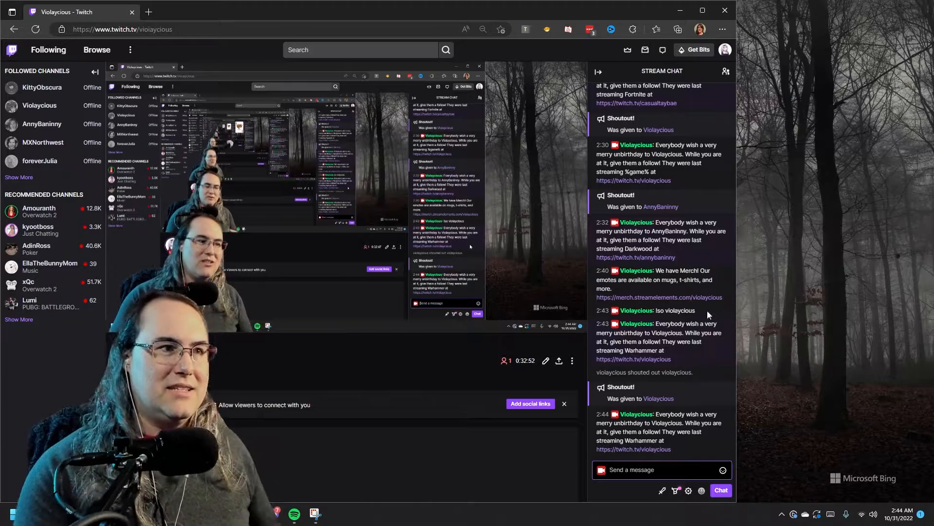
Bring Streamer.bot forward, minimize the Twitch browser and centre the Streamer.bot window
click(253, 514)
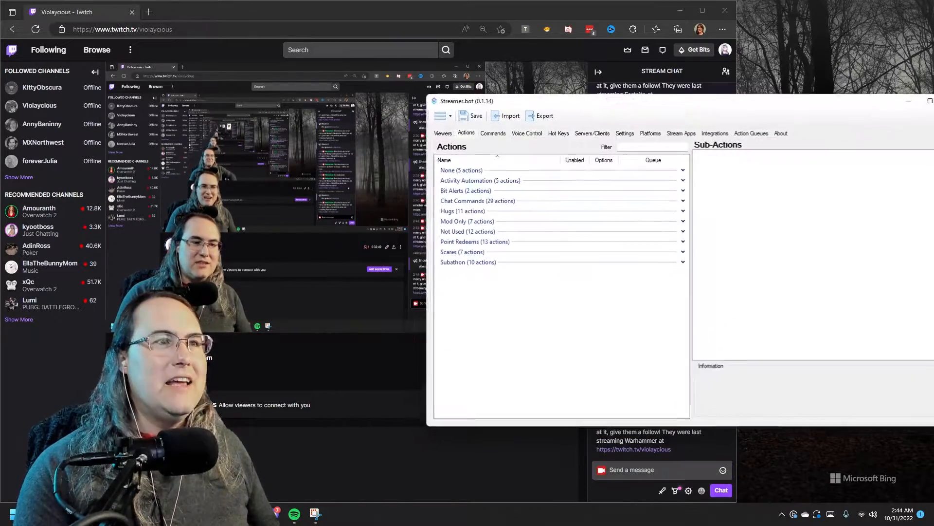
drag(644, 103, 597, 97)
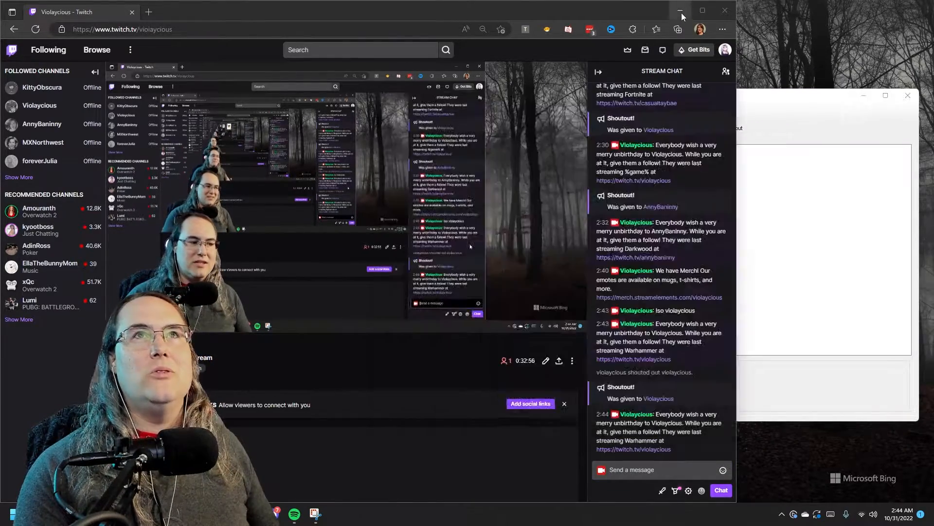
click(681, 10)
drag(695, 101, 453, 85)
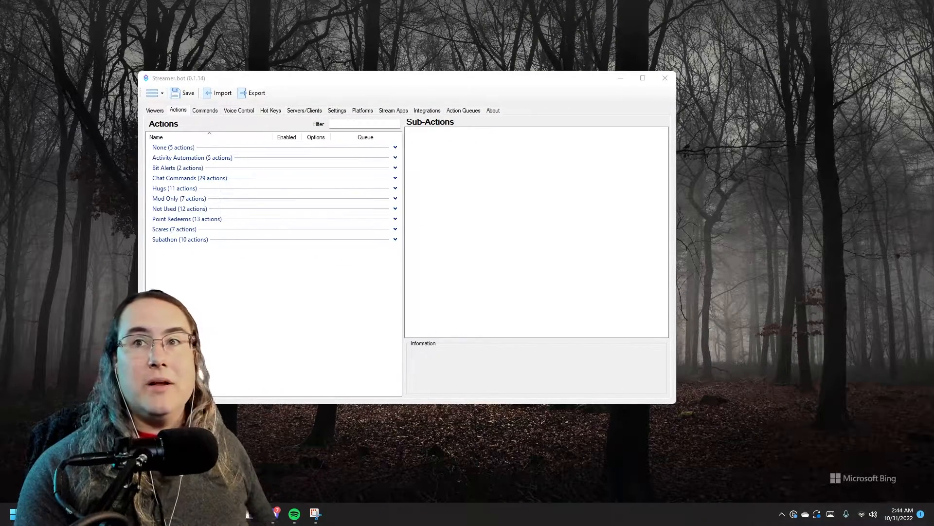
Add a new action named NewShoutout to the Actions list
right_click(291, 305)
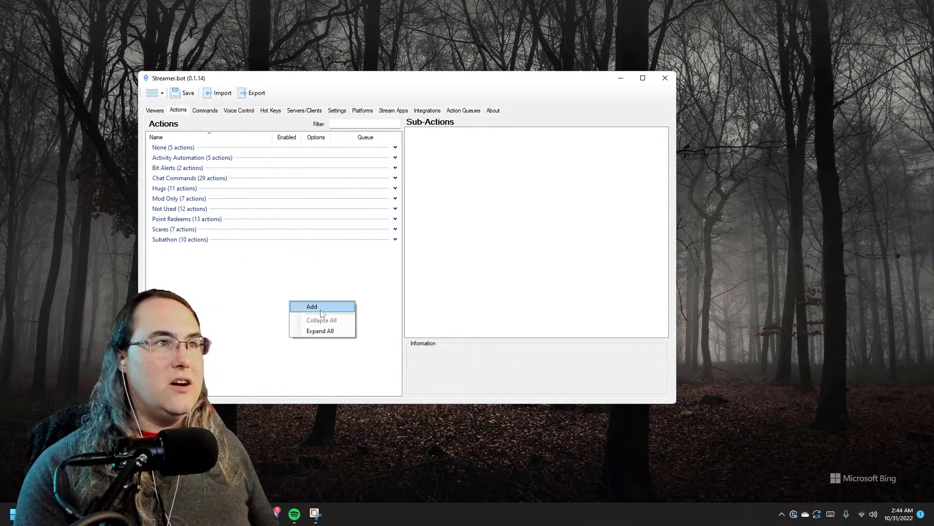
click(307, 310)
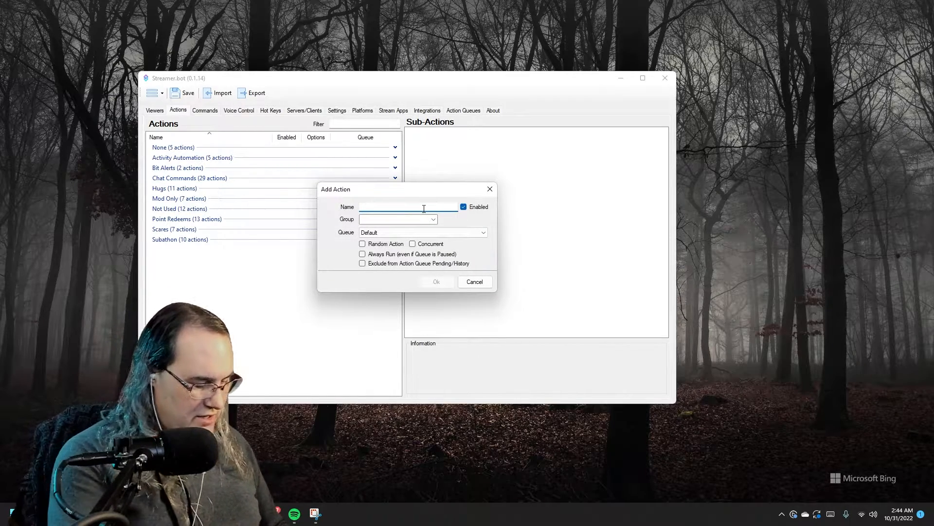
text(NewShoutout)
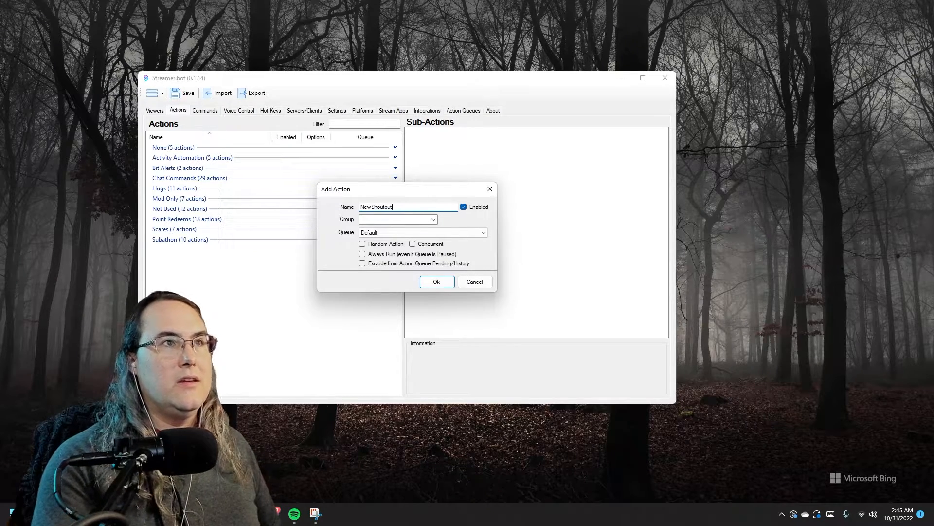
key(Return)
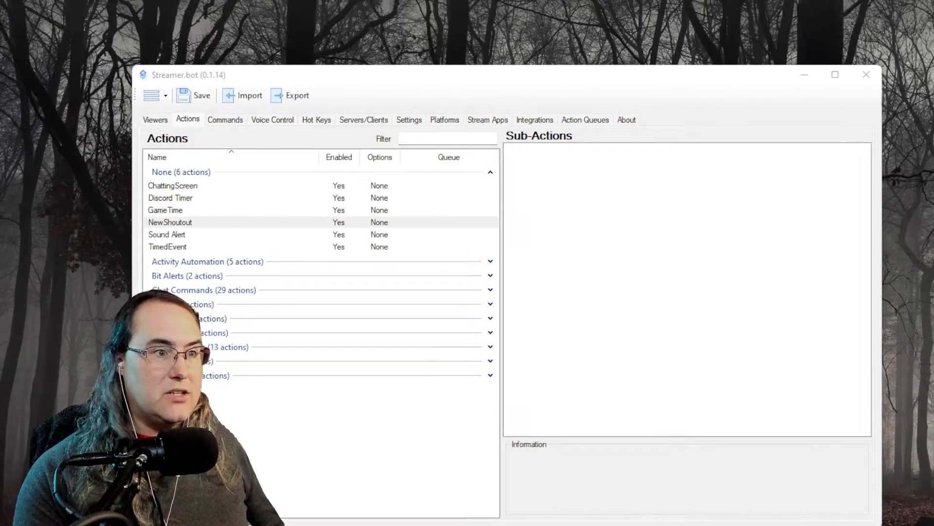
right_click(527, 164)
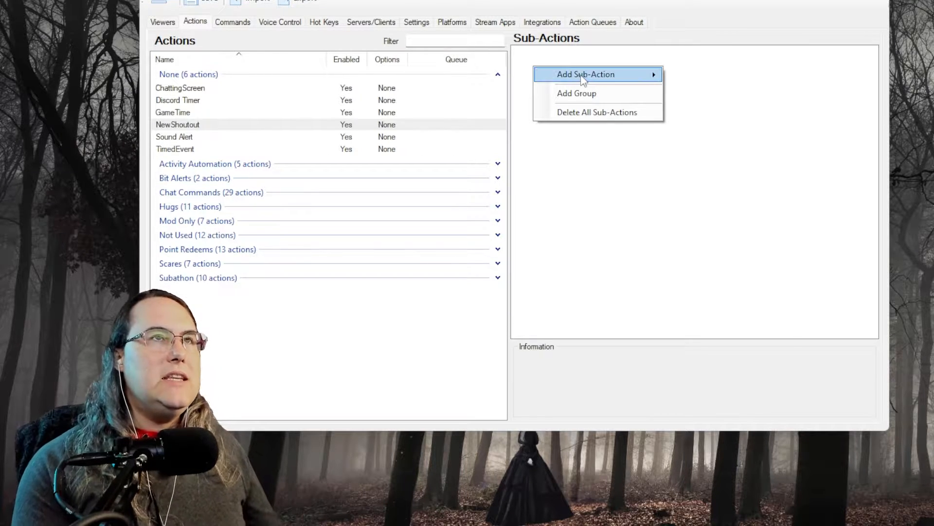
mouse_move(584, 80)
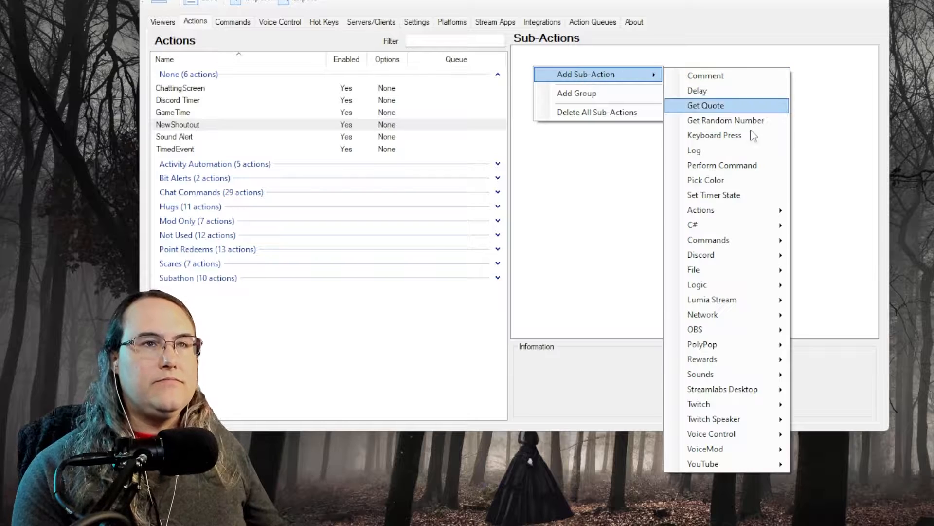
mouse_move(747, 410)
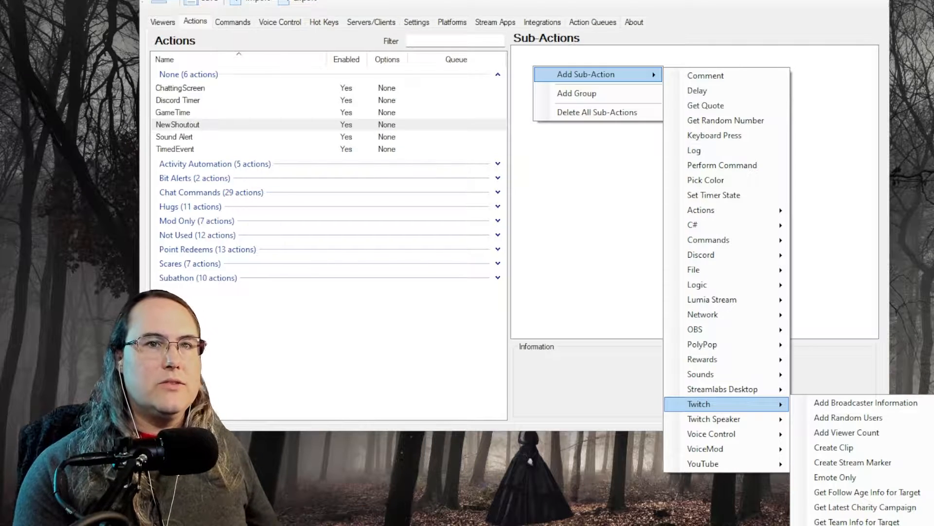
click(857, 525)
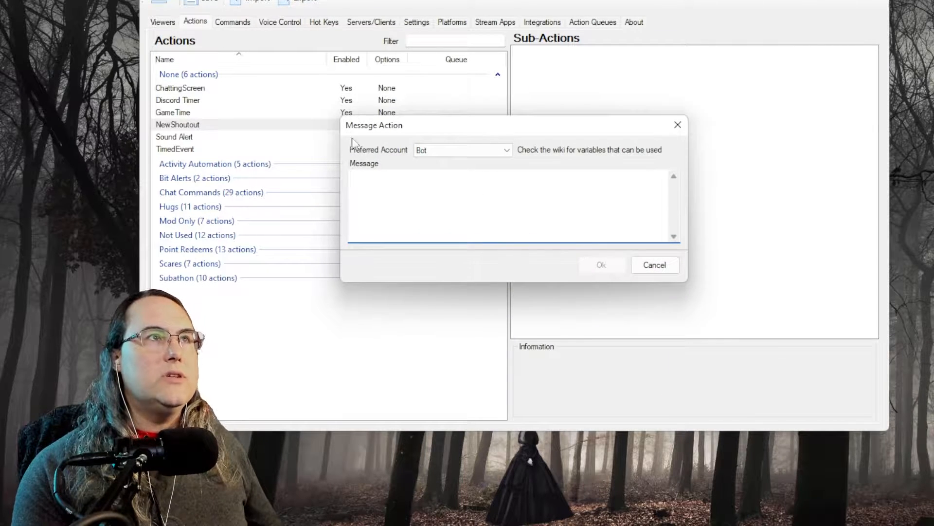
click(496, 150)
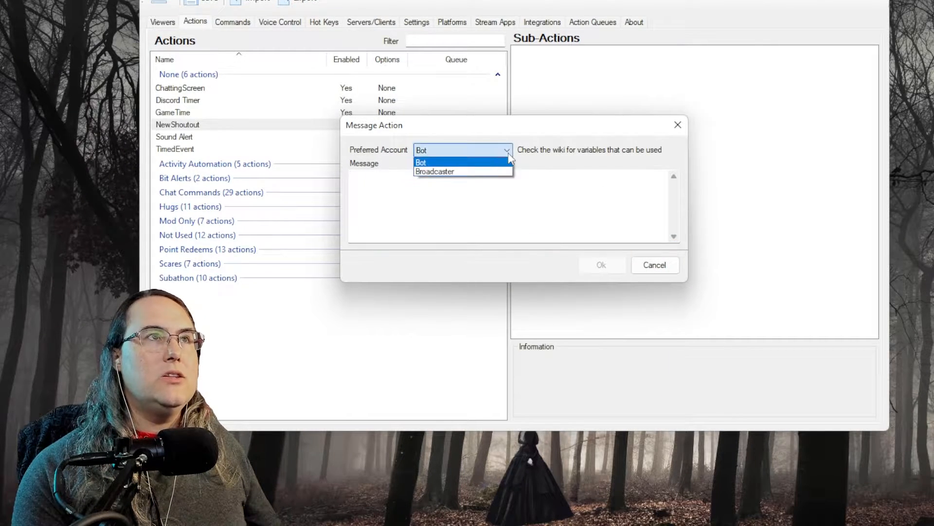
click(438, 204)
click(444, 199)
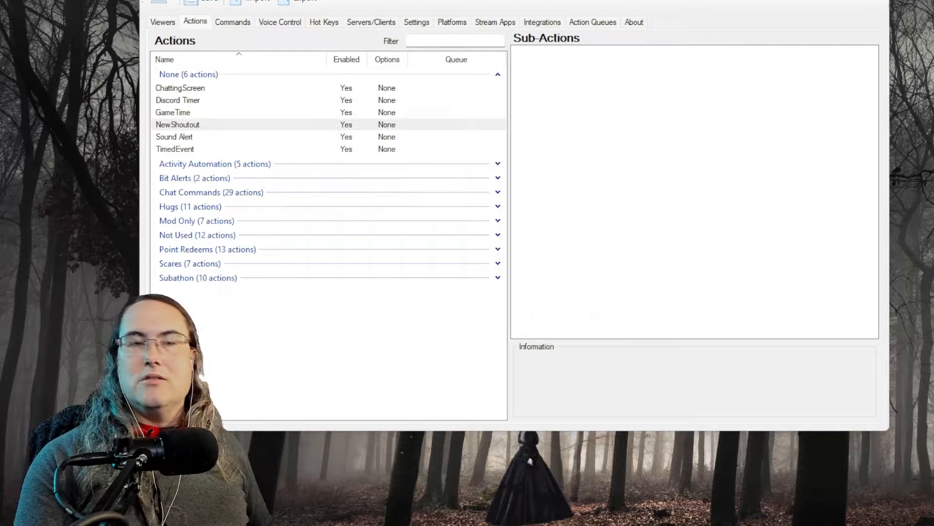
Add a Twitch Send Message sub-action reading 'Go follow %targetUserLogin%'
right_click(613, 110)
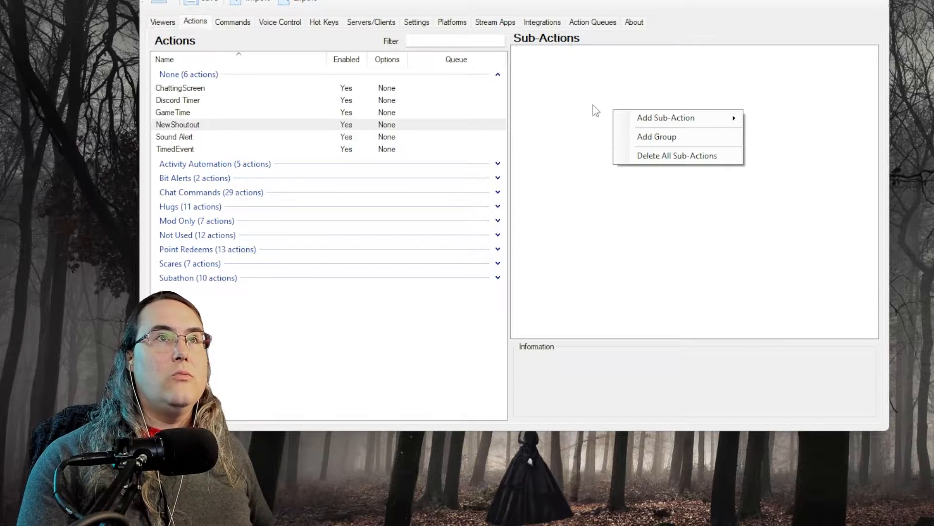
mouse_move(725, 118)
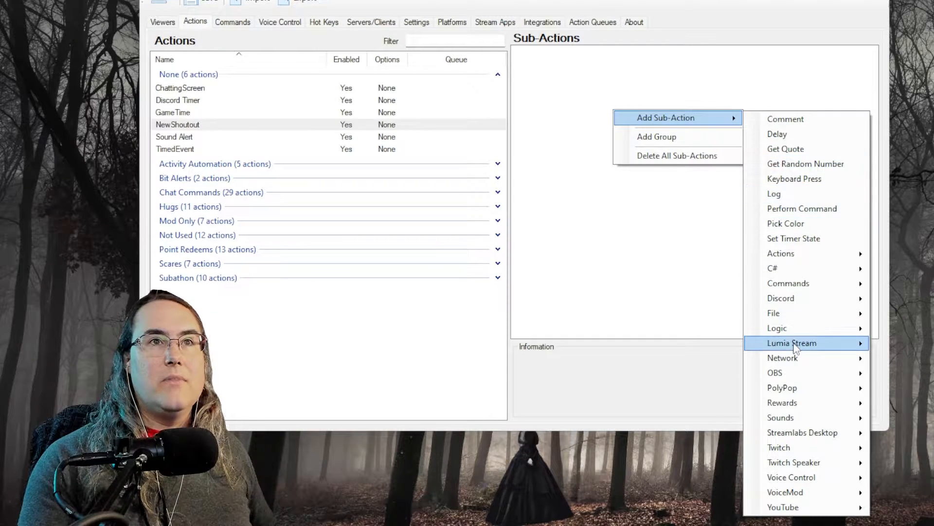
mouse_move(832, 451)
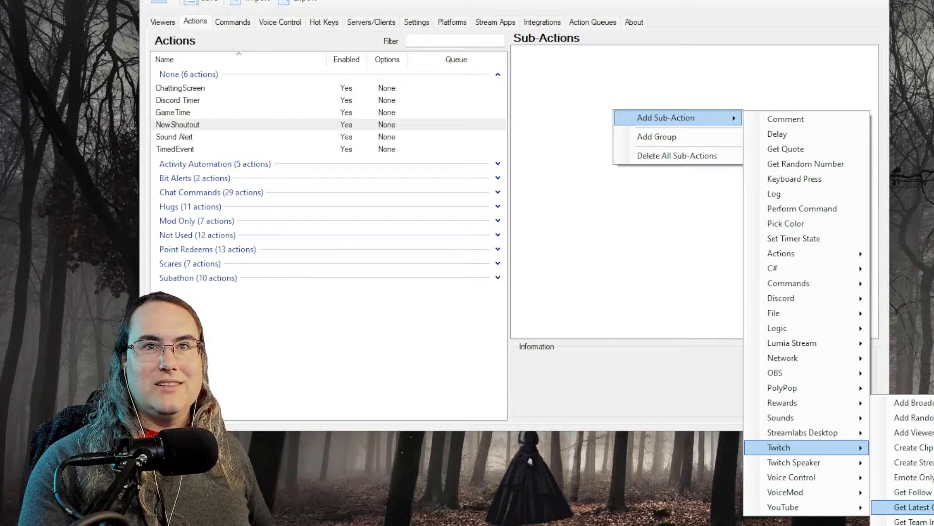
click(915, 525)
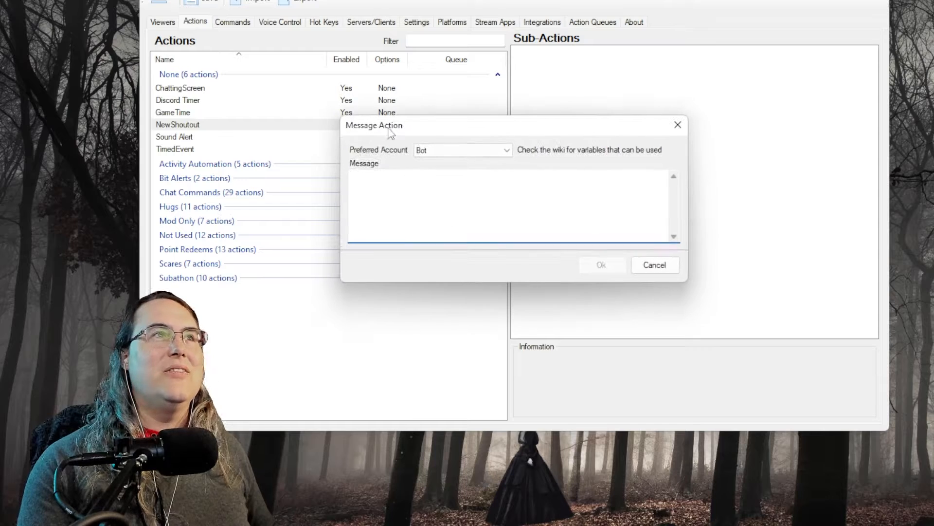
text(targetUserLogin)
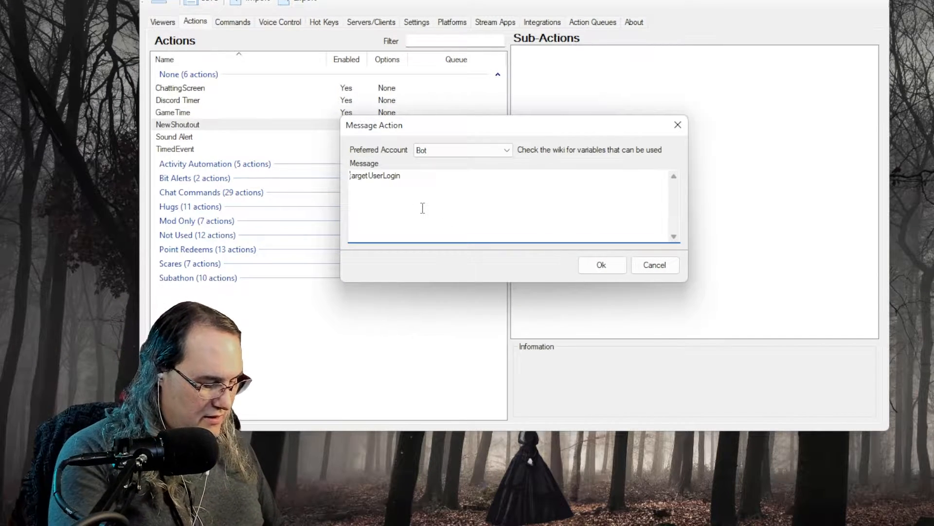
key(Home)
text(Go follow )
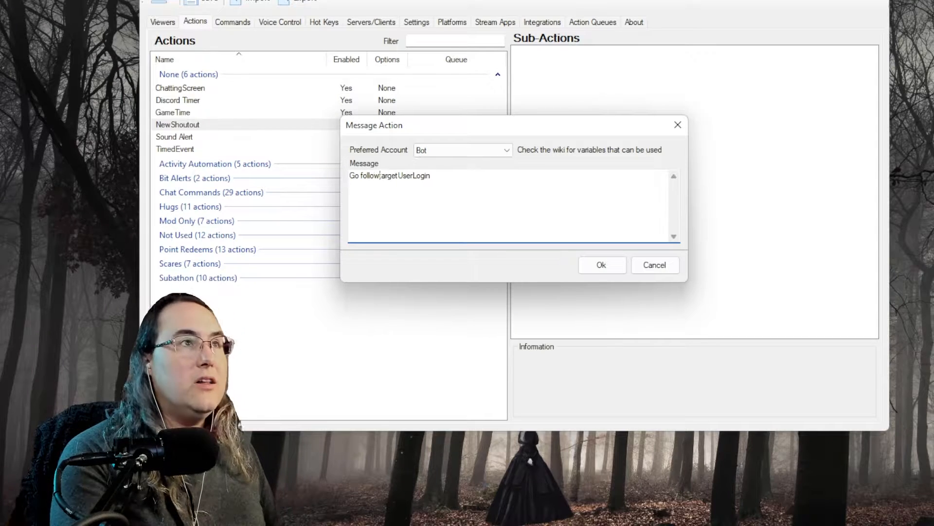
text(%)
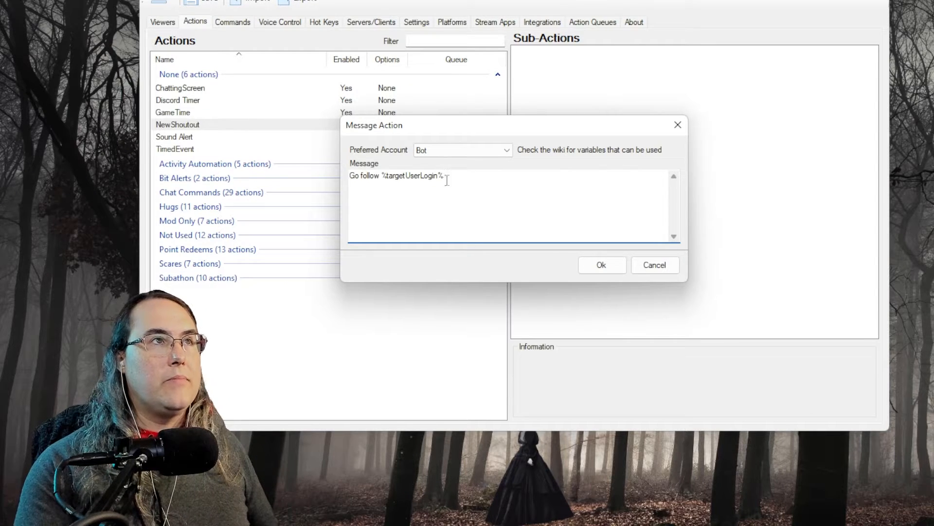
key(ctrl+a)
click(413, 192)
click(614, 271)
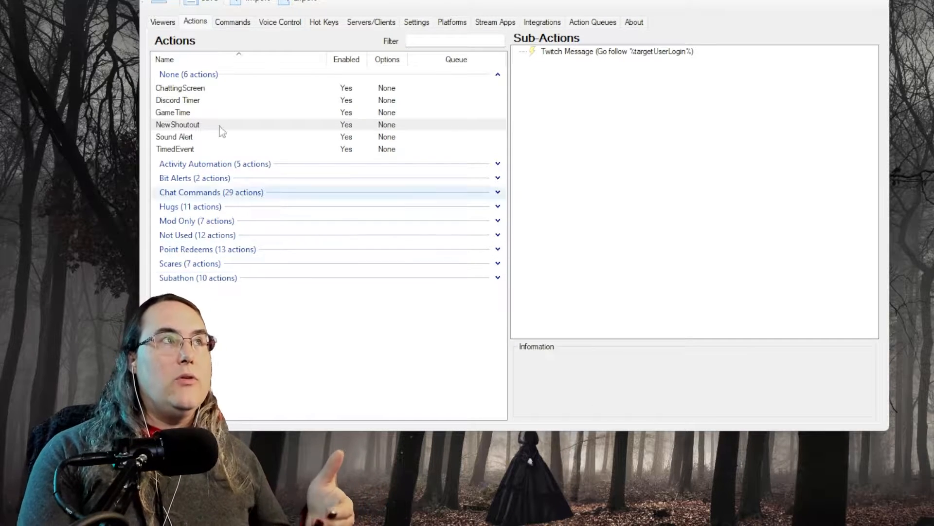
click(604, 52)
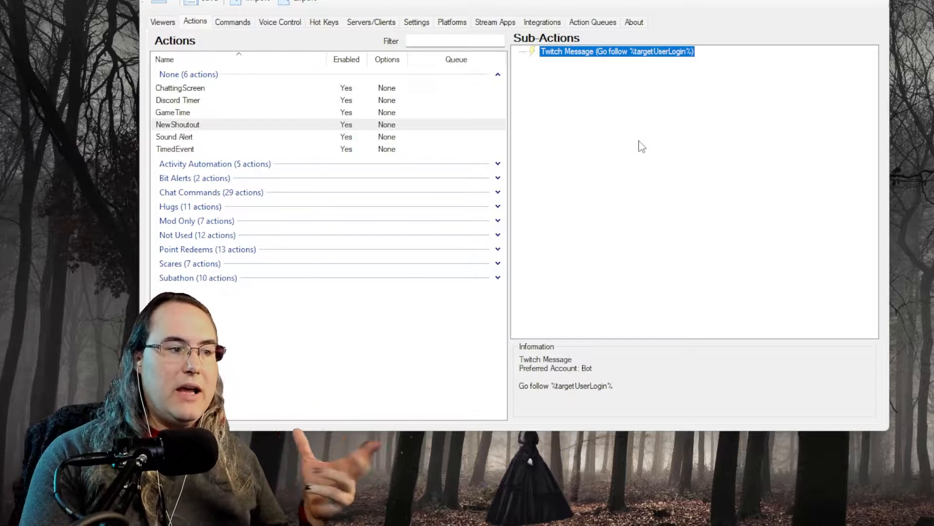
click(619, 107)
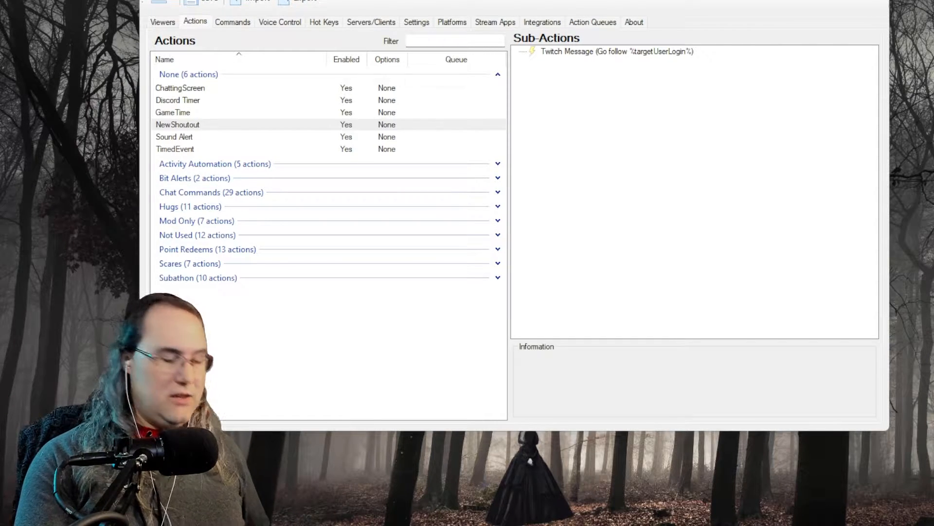
Change the message variable to %targetUserDisplayName% and save the edit
double_click(665, 52)
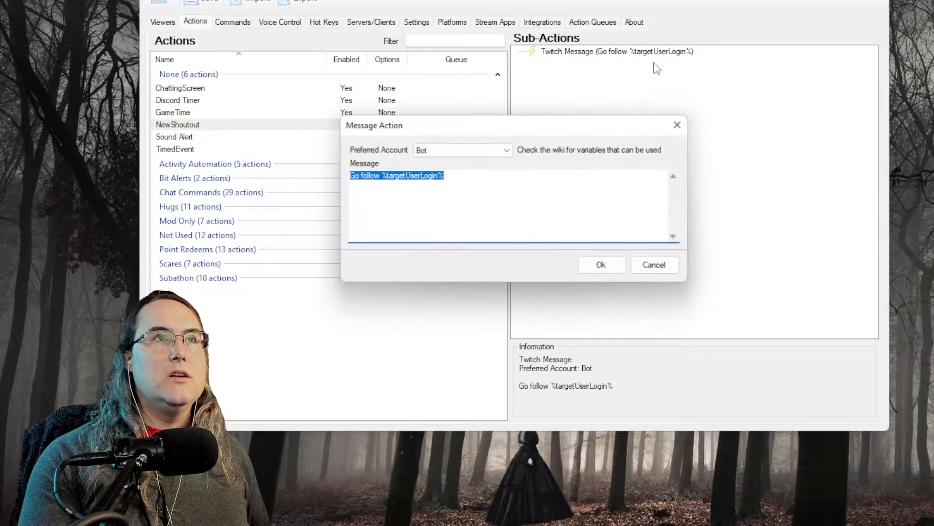
drag(439, 174, 389, 173)
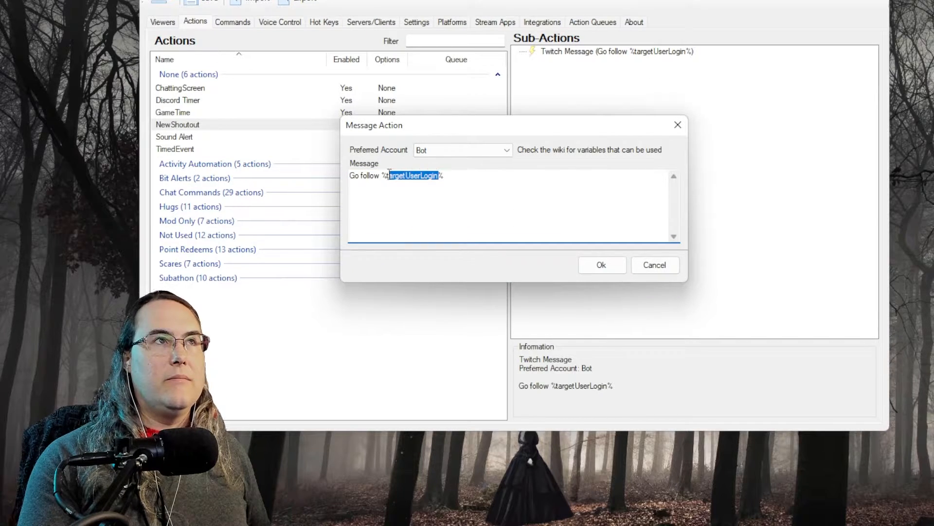
text(targetUserDisplayName)
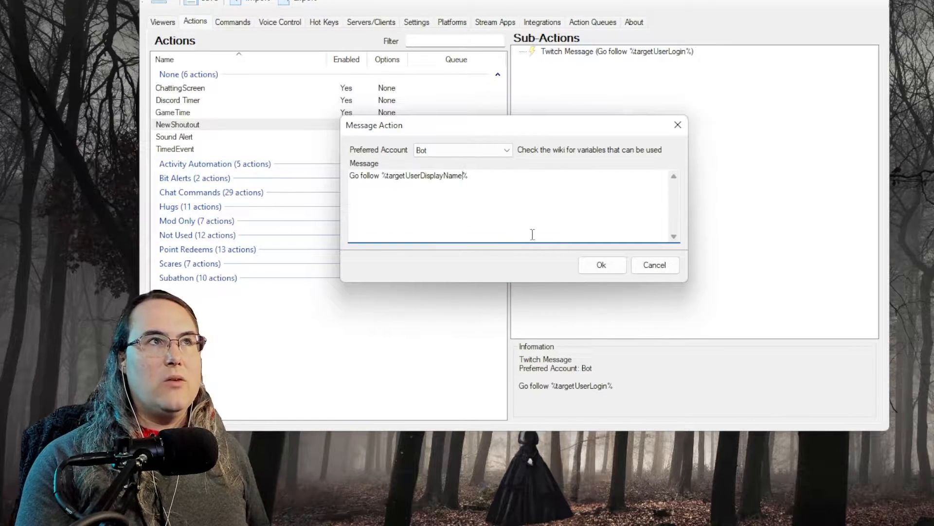
click(601, 265)
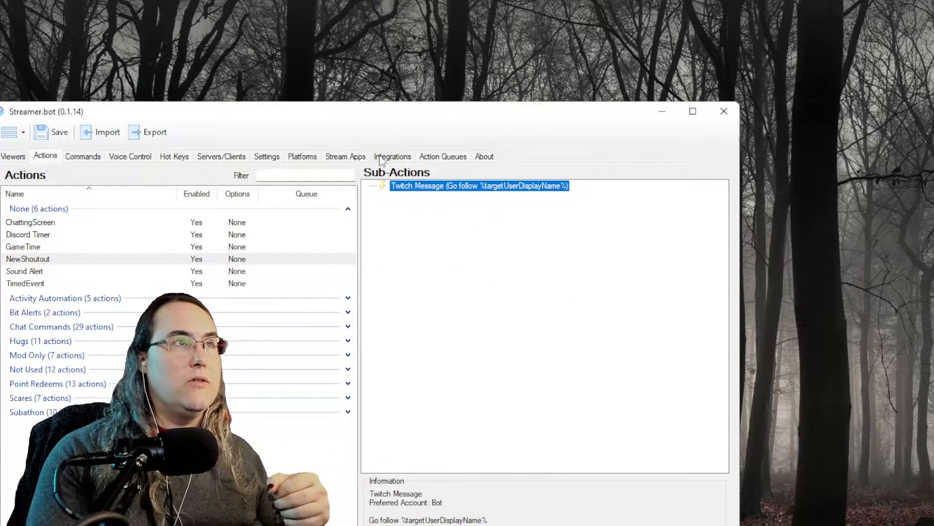
click(545, 239)
click(592, 186)
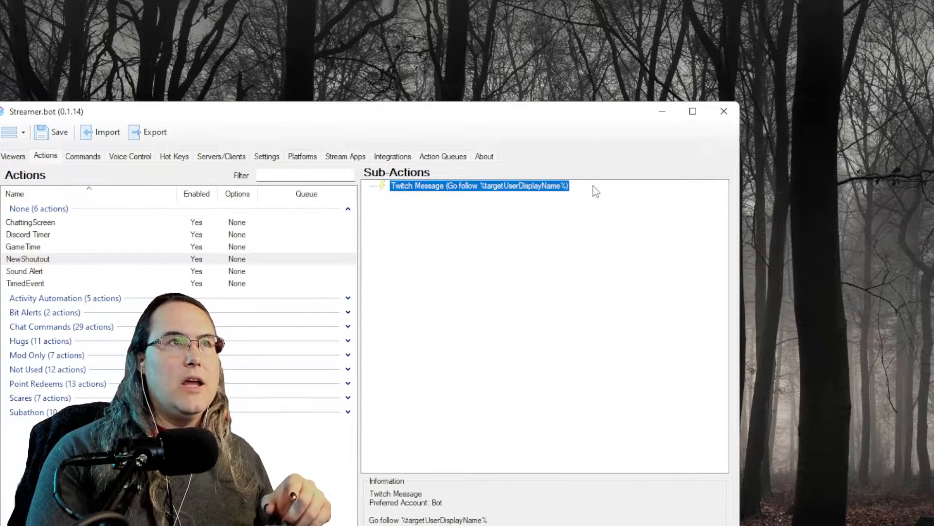
Assign NewShoutout to the Twitch Shoutout Created event, then go back to Actions
click(298, 159)
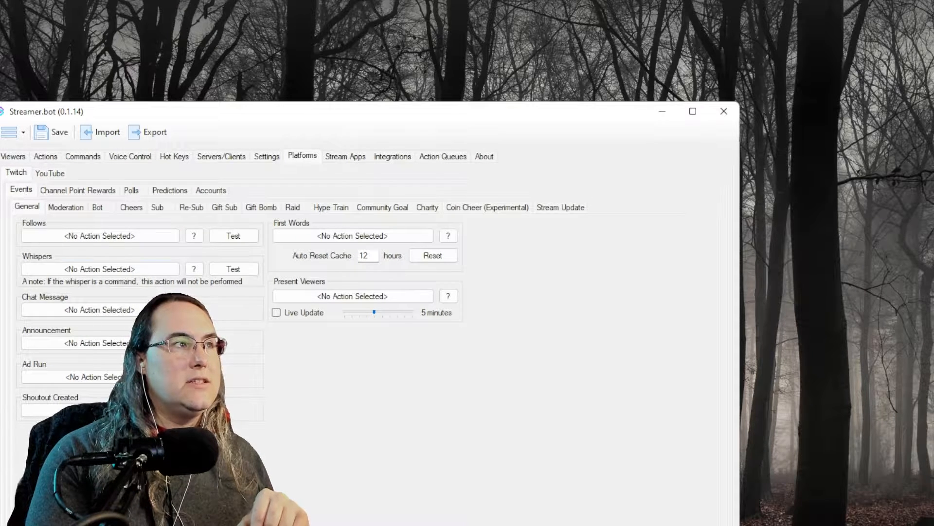
click(109, 410)
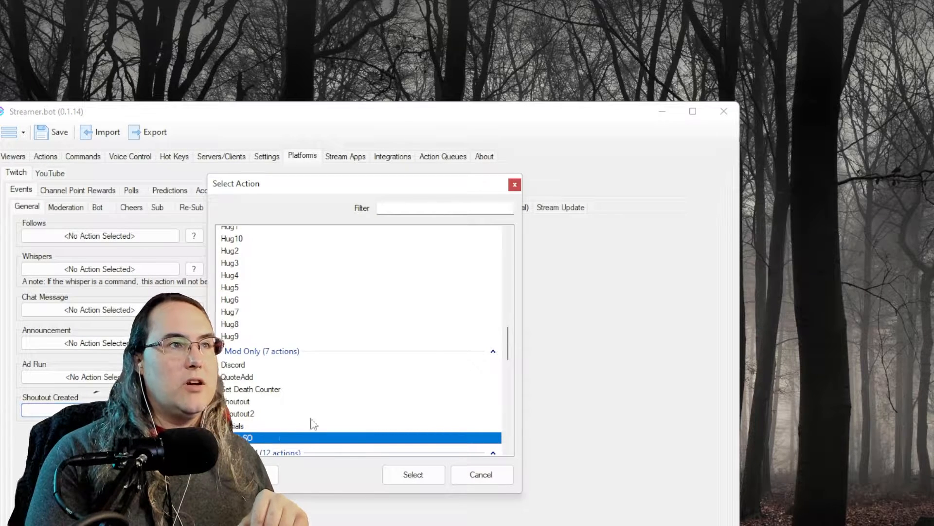
scroll(314, 424, up, 15)
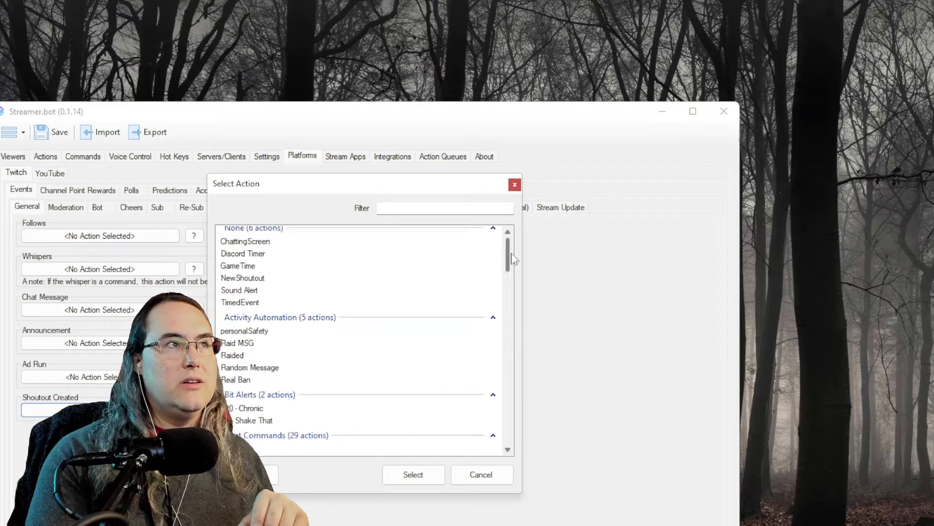
click(263, 283)
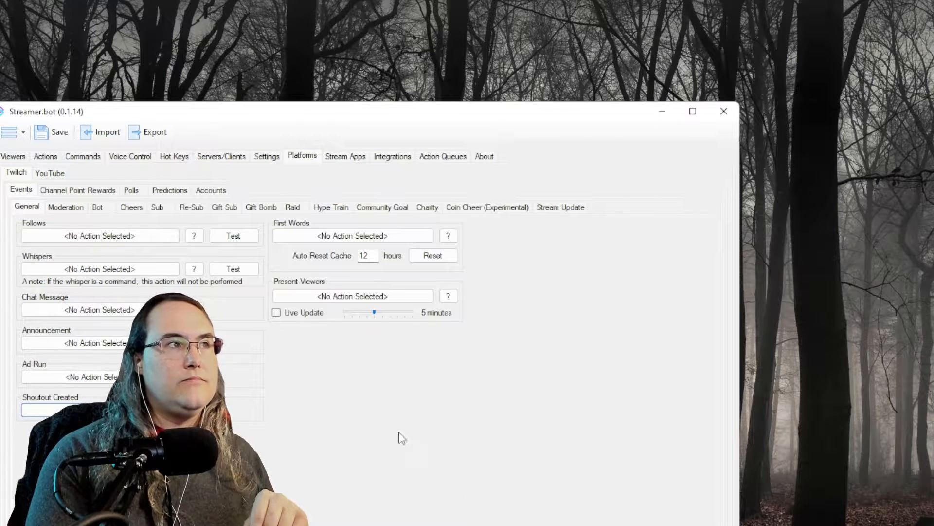
click(53, 156)
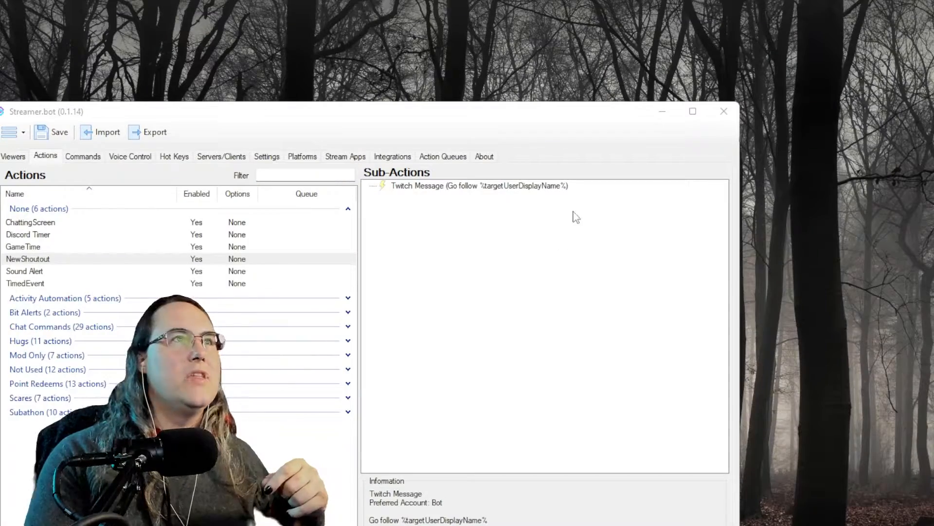
Open the Action History and view the variables of the latest NewShoutout run
click(525, 266)
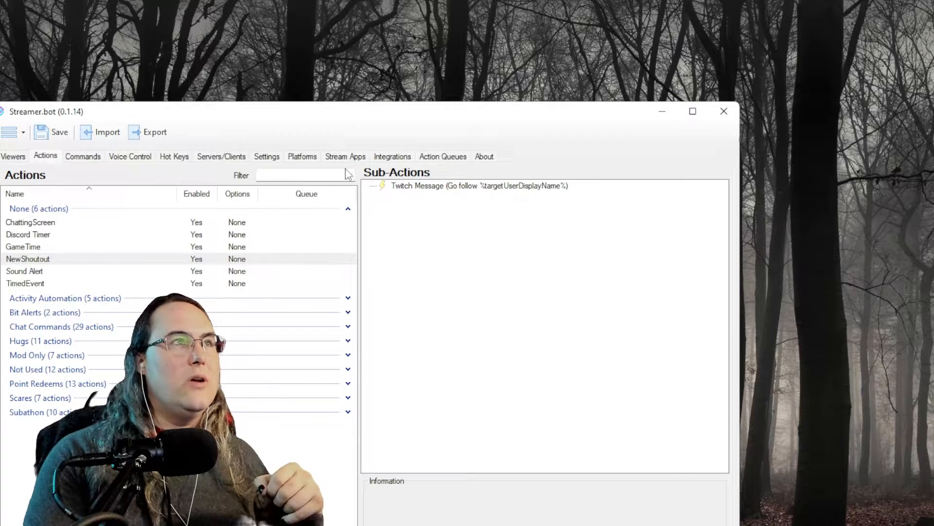
click(431, 157)
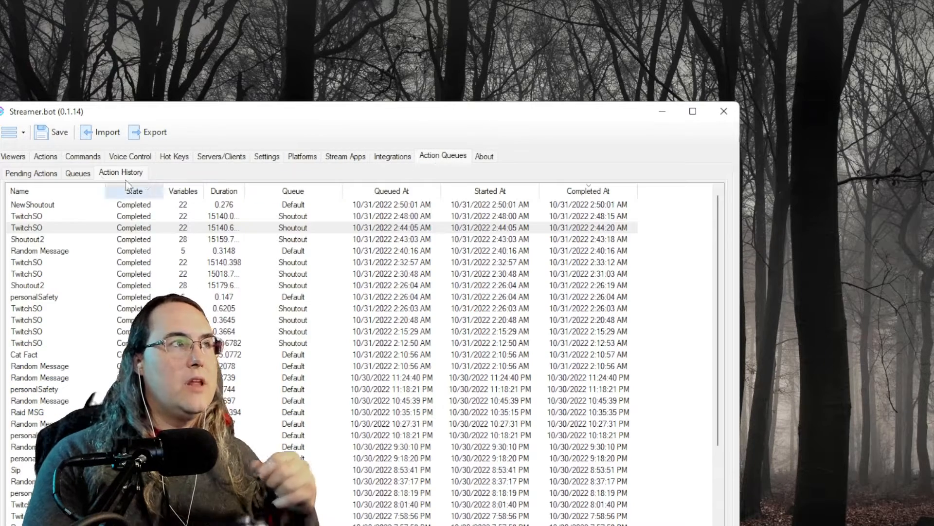
click(85, 204)
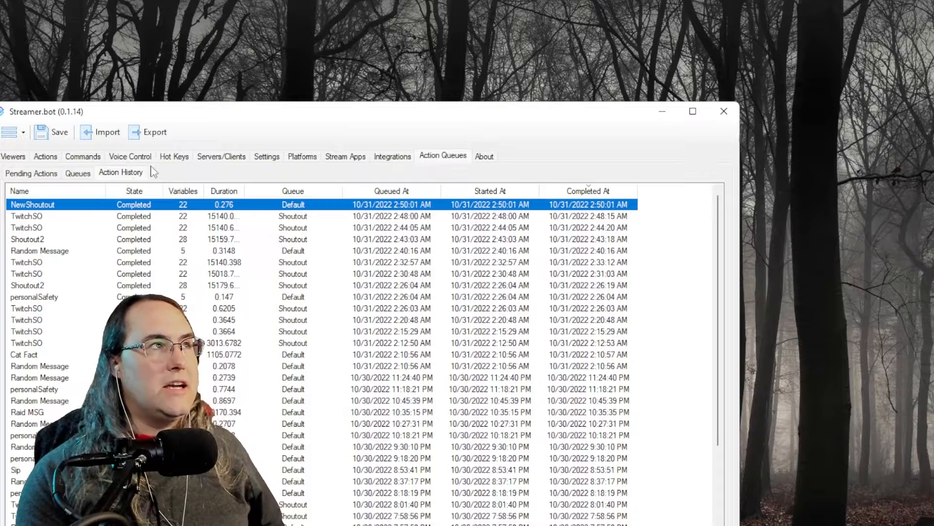
double_click(97, 206)
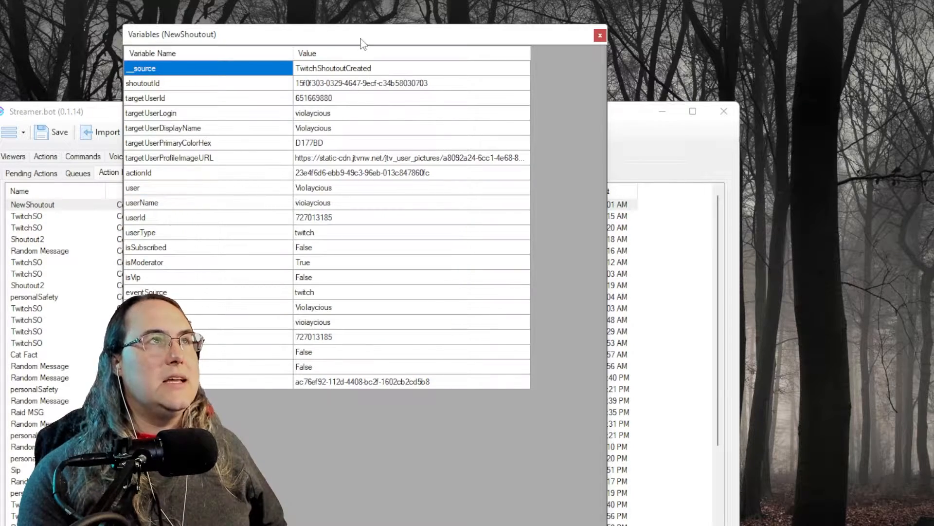
drag(361, 42, 519, 92)
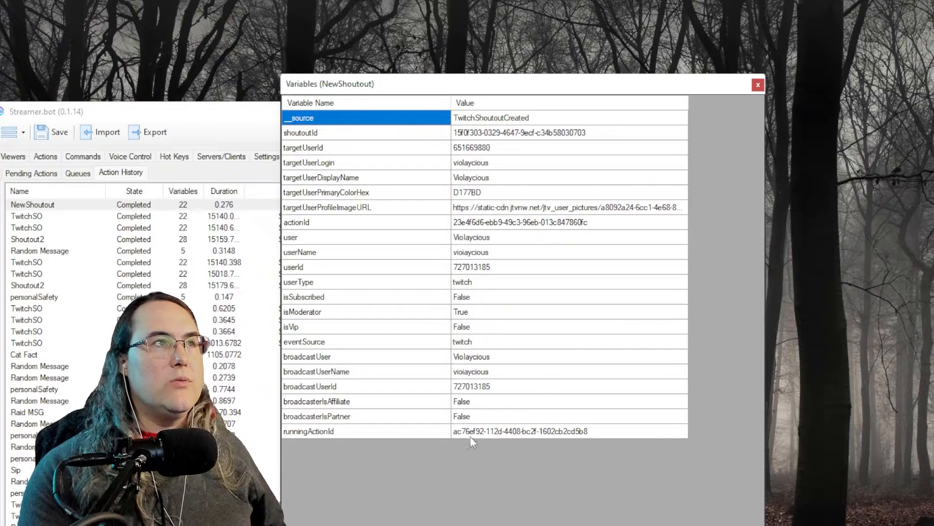
Inspect the shoutoutId, target user and broadcaster variable rows from the run
click(342, 132)
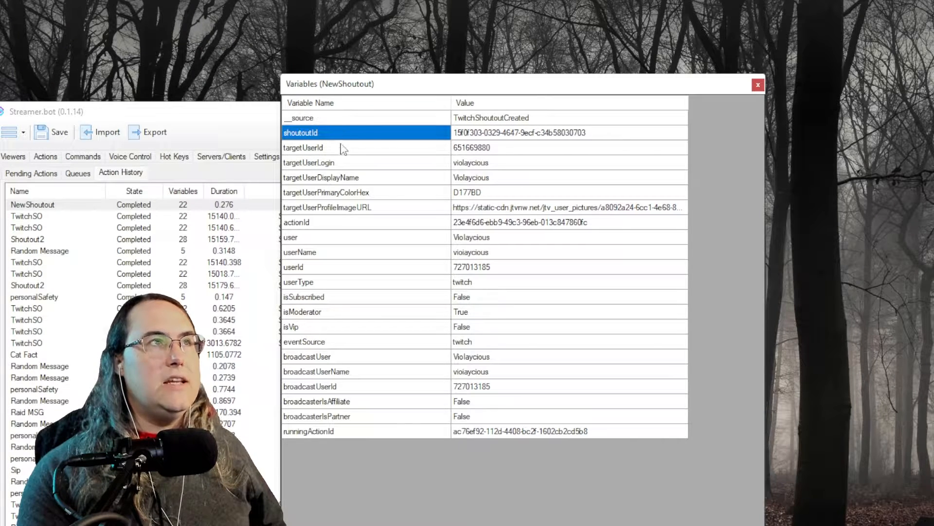
click(344, 147)
drag(350, 166, 498, 212)
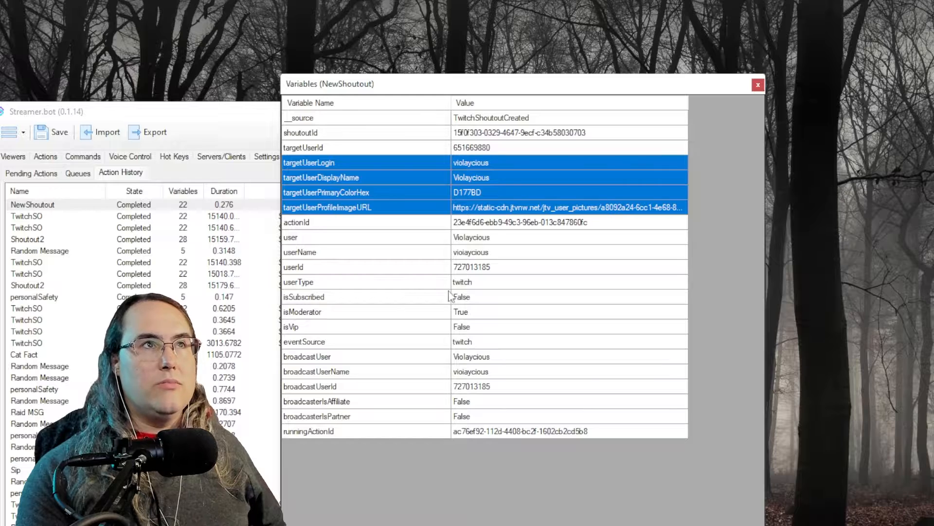
drag(327, 222, 518, 437)
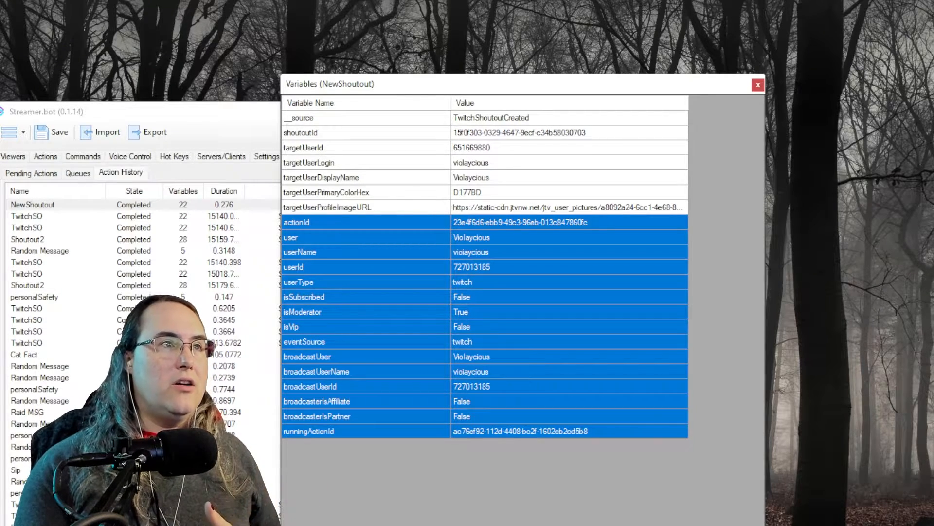
click(518, 374)
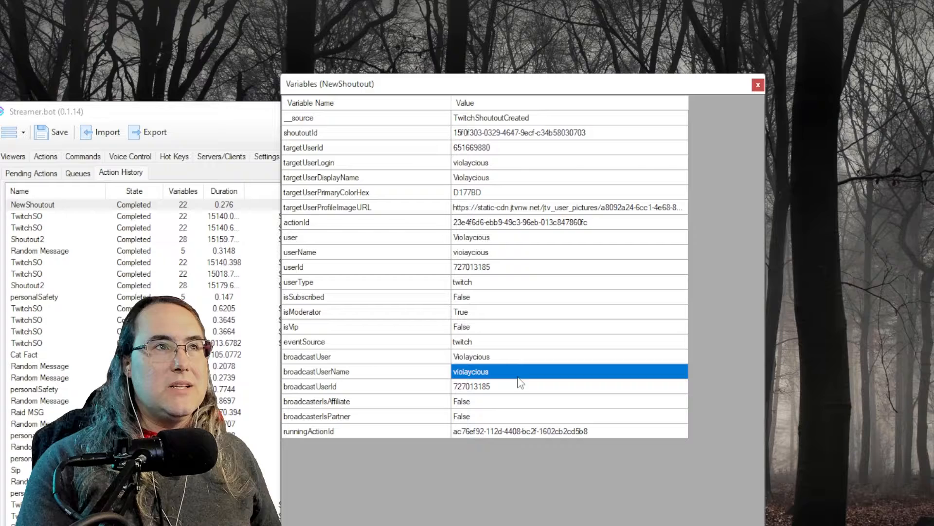
click(483, 416)
click(479, 394)
click(477, 402)
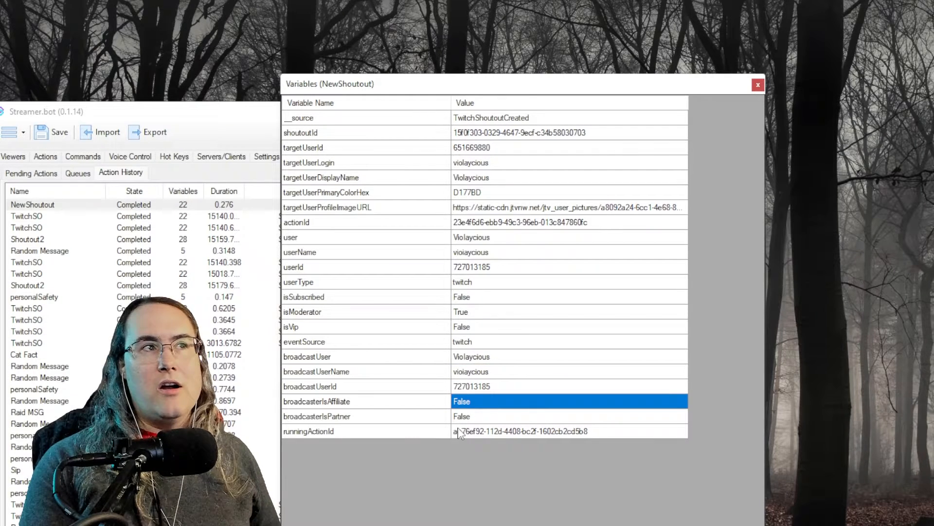
click(344, 402)
drag(324, 359, 528, 458)
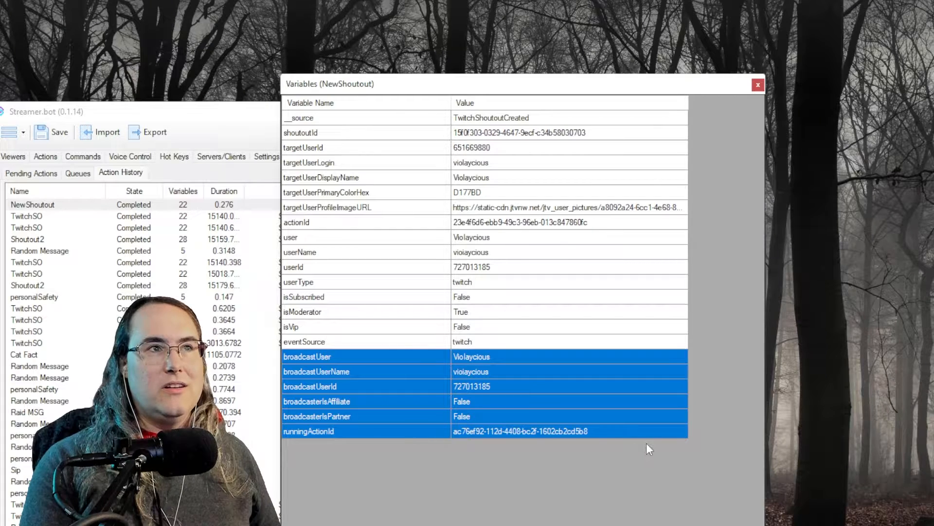
Review the remaining broadcaster and targetUser rows, then move the variables window right
double_click(615, 431)
click(627, 447)
click(584, 386)
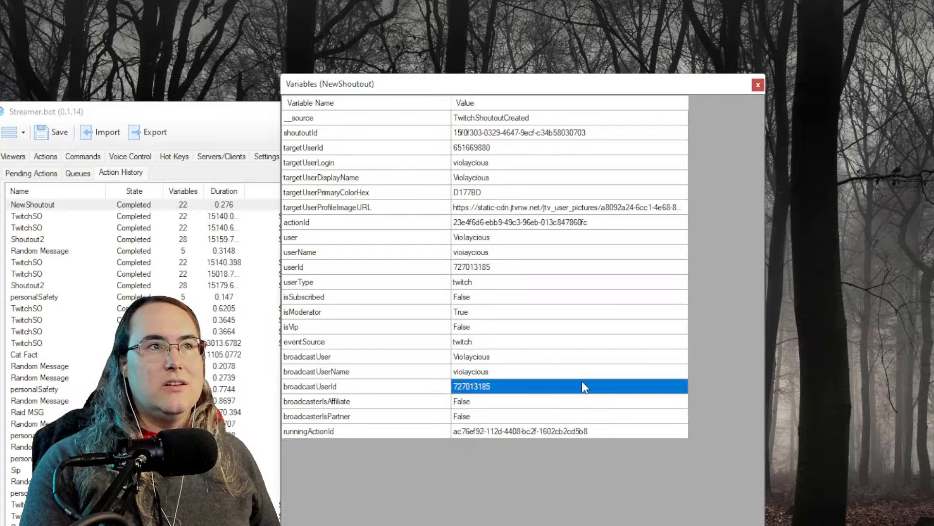
click(431, 388)
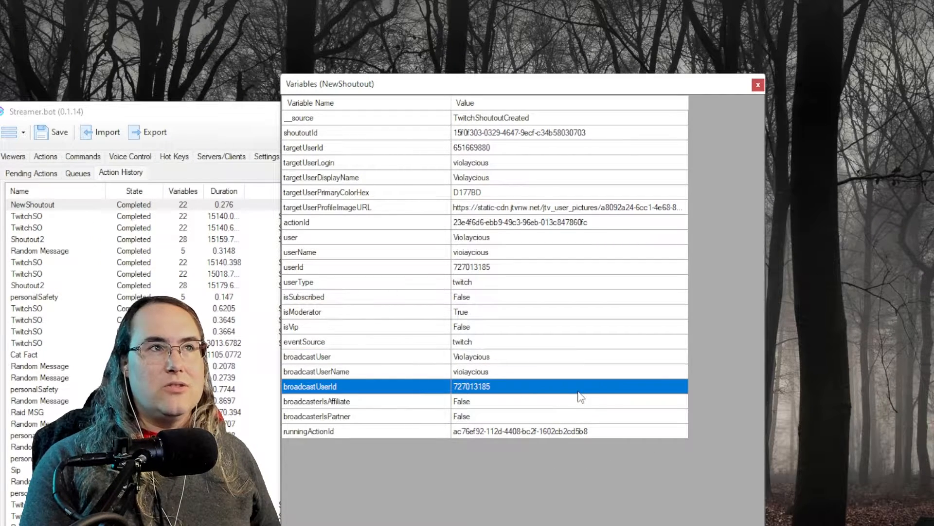
drag(400, 358, 592, 455)
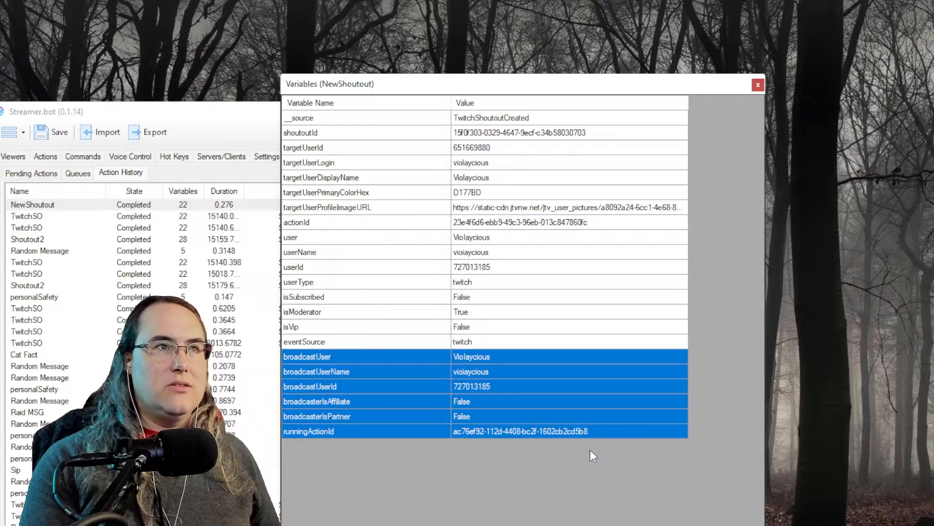
click(311, 346)
click(388, 359)
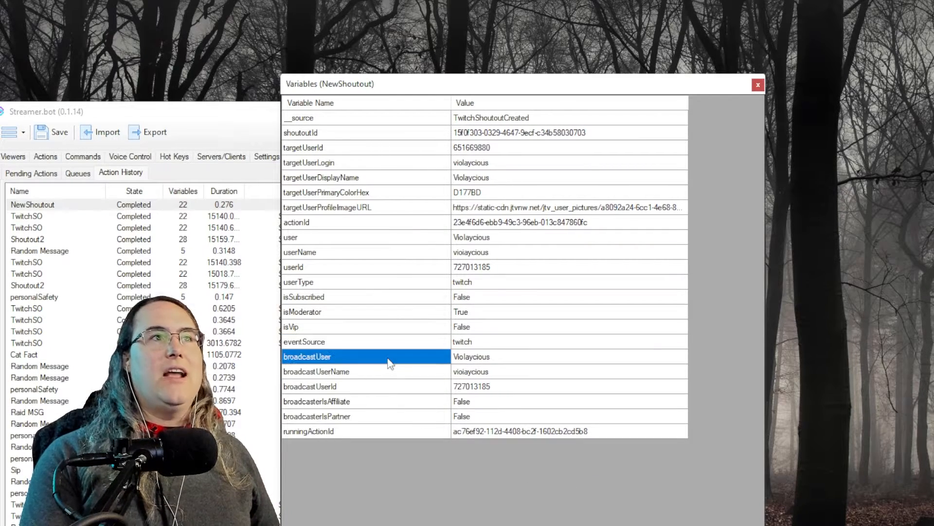
drag(382, 134, 512, 183)
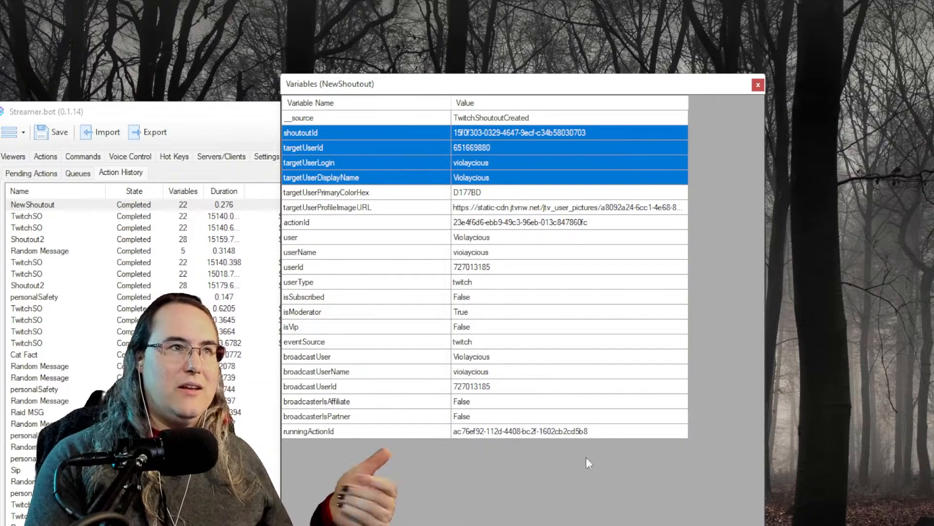
click(431, 283)
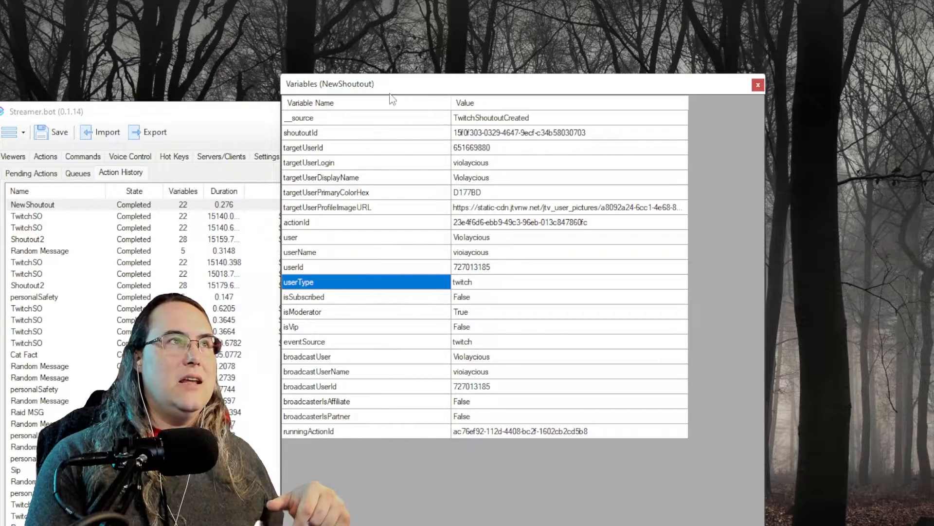
click(360, 191)
click(361, 164)
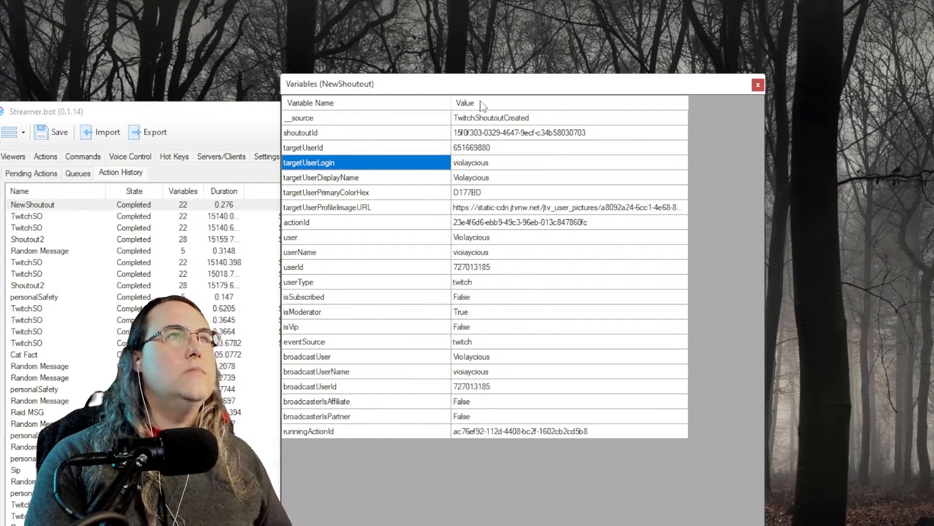
drag(483, 92, 904, 50)
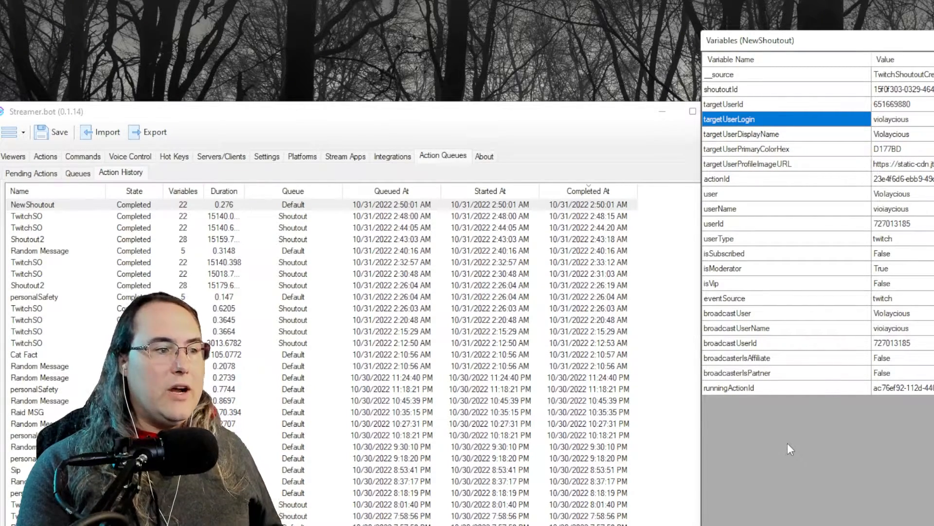
Add a Twitch Add Target Info sub-action with Source Type Variable set to targetUserLogin
click(46, 158)
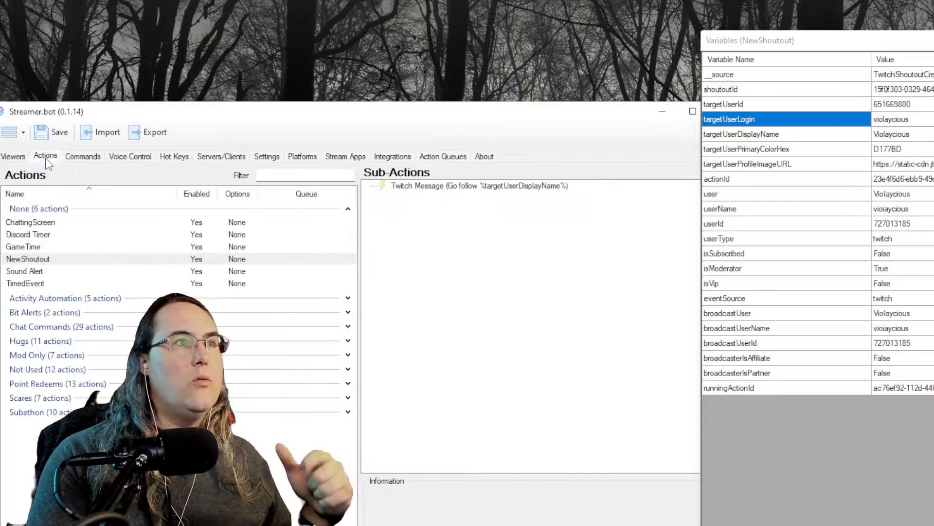
right_click(393, 223)
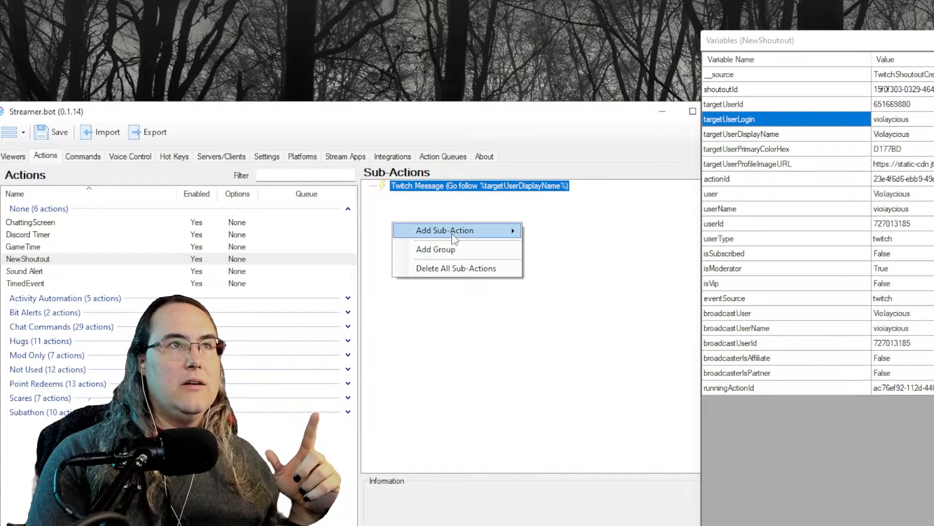
mouse_move(455, 239)
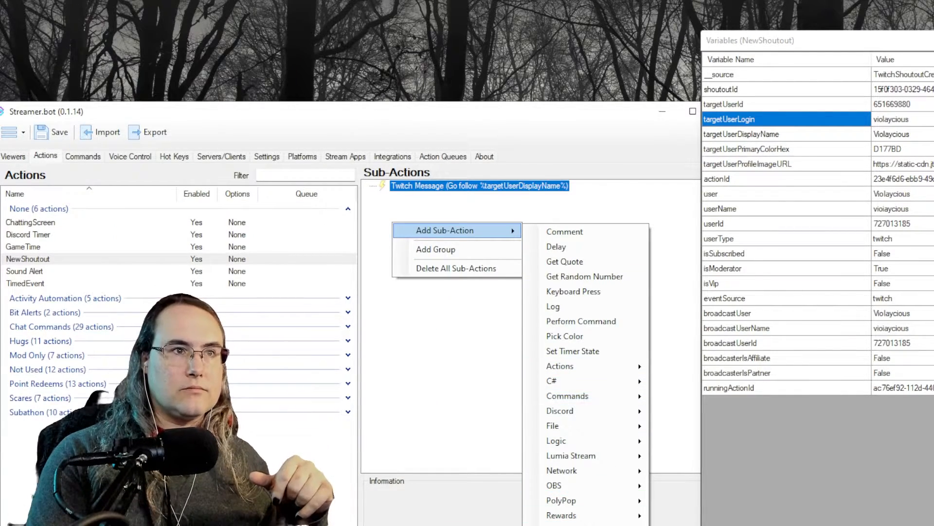
mouse_move(560, 525)
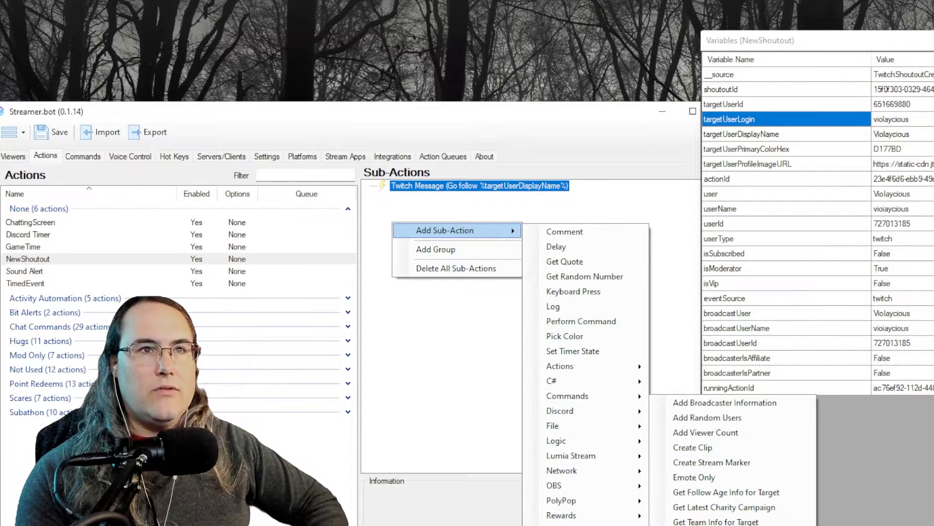
click(715, 525)
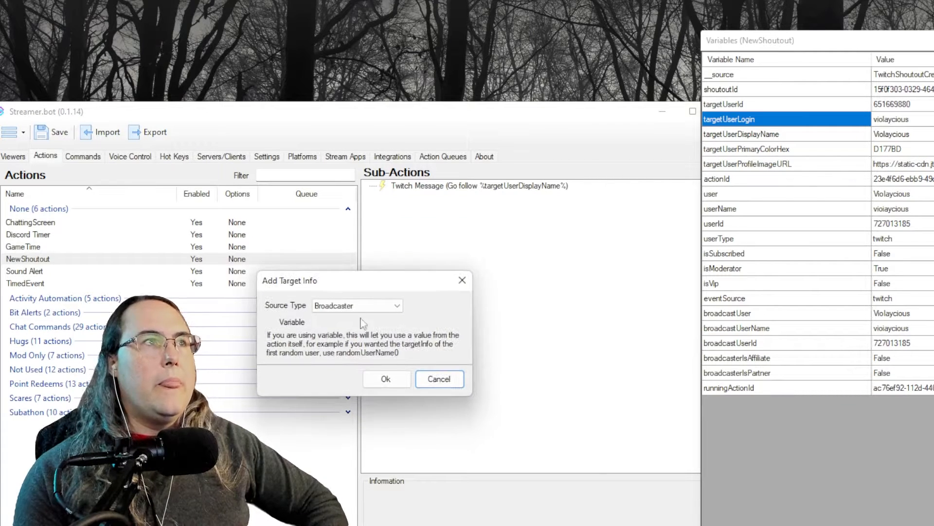
click(399, 307)
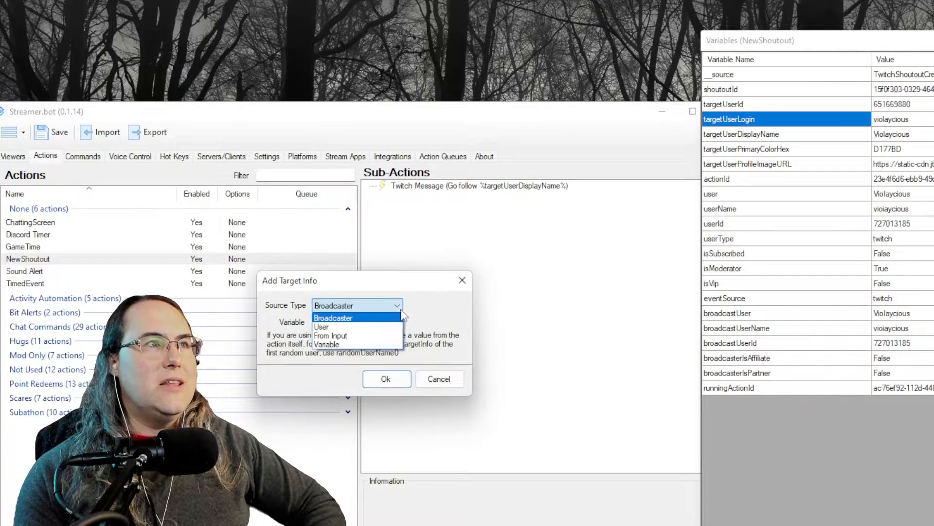
click(353, 346)
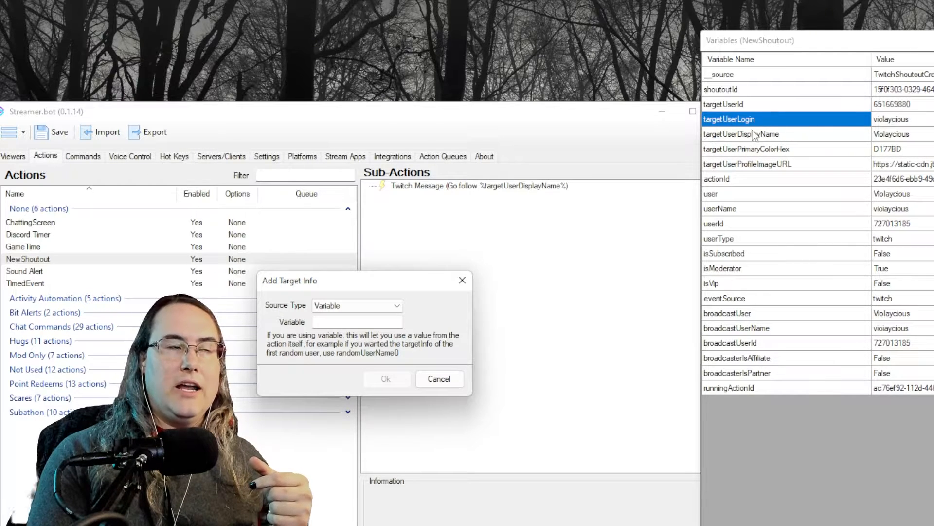
click(355, 320)
text(targetUserLogin)
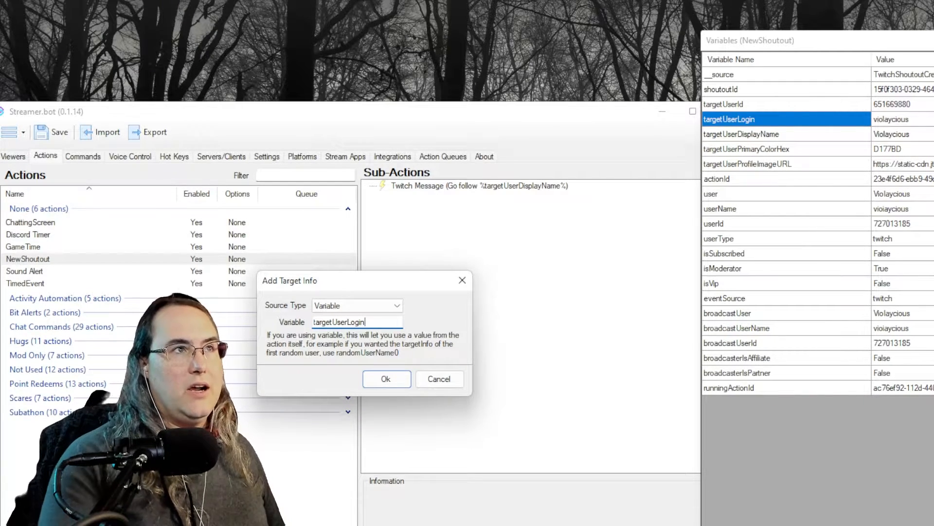
click(386, 379)
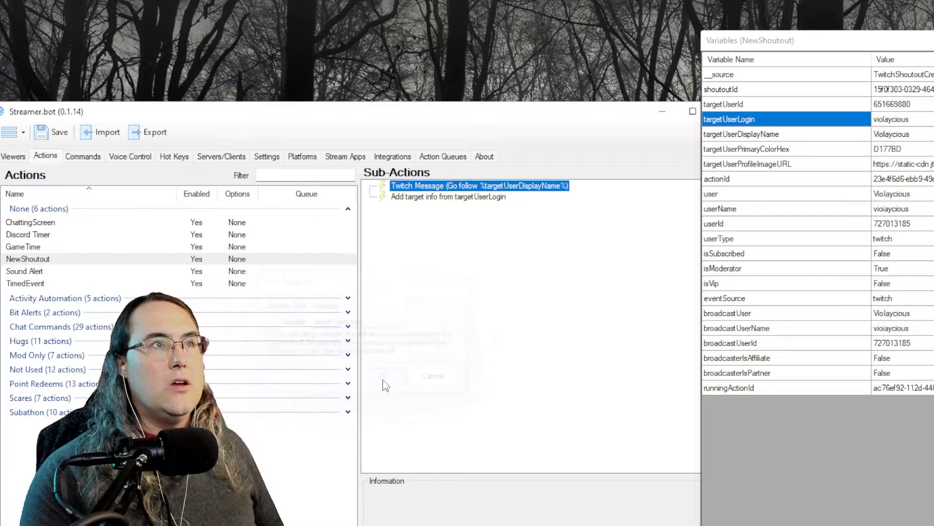
click(493, 198)
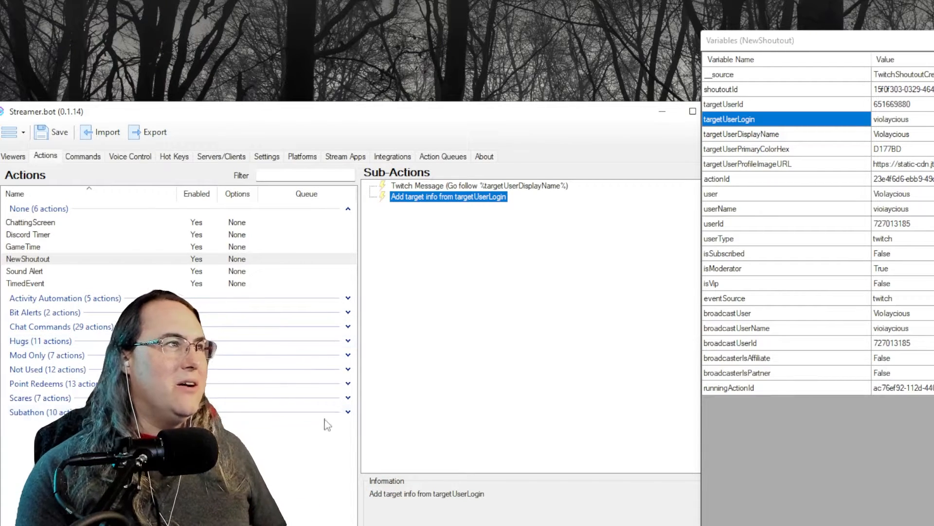
Copy the unbirthday Twitch Message sub-action from the TwitchSO action in Mod Only
click(348, 354)
click(331, 441)
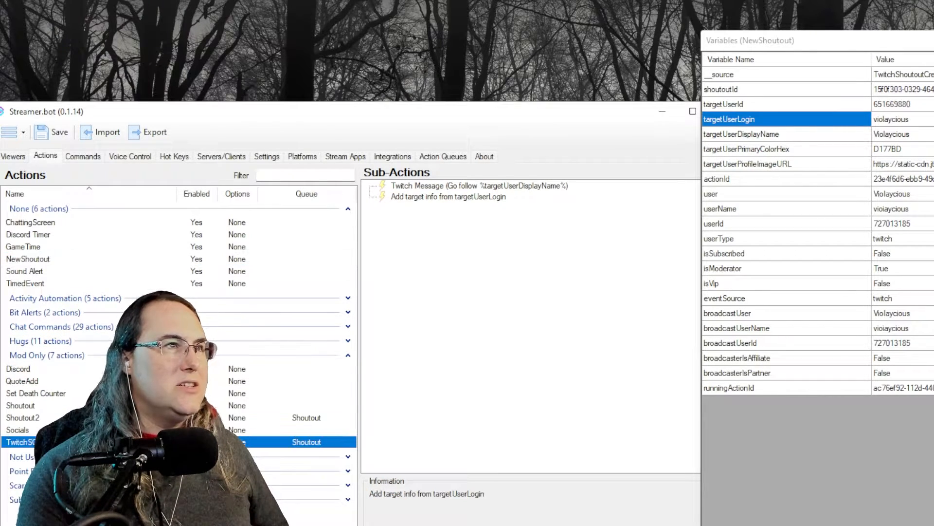
click(462, 199)
right_click(462, 199)
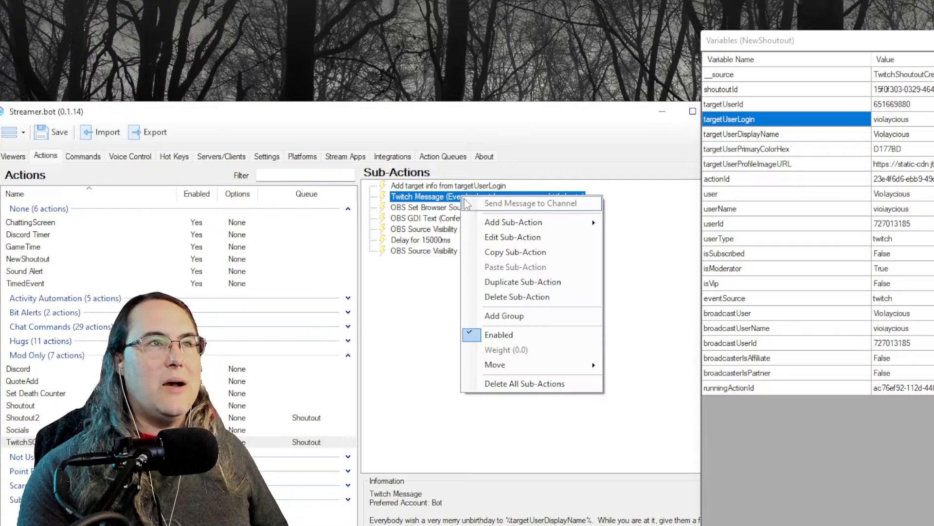
click(513, 251)
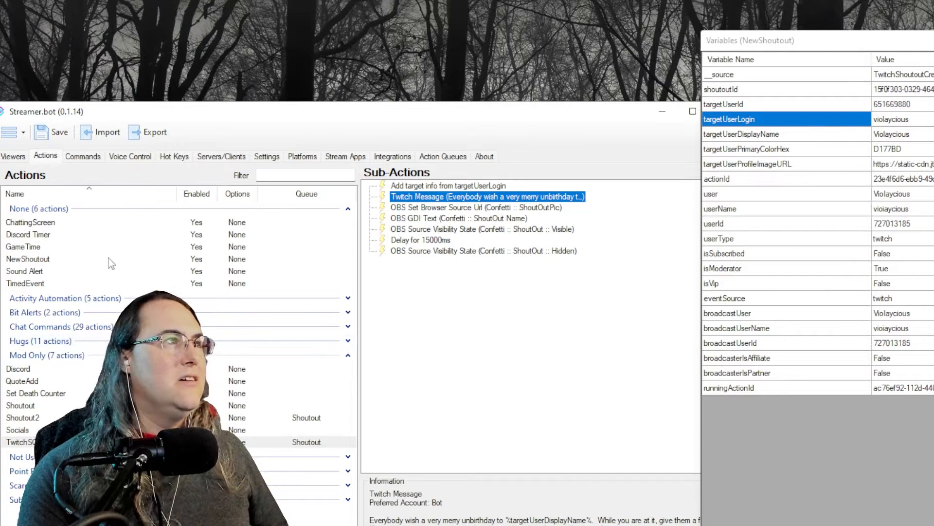
Paste the copied message into NewShoutout's sub-actions and open it for editing
click(87, 259)
click(348, 355)
right_click(455, 256)
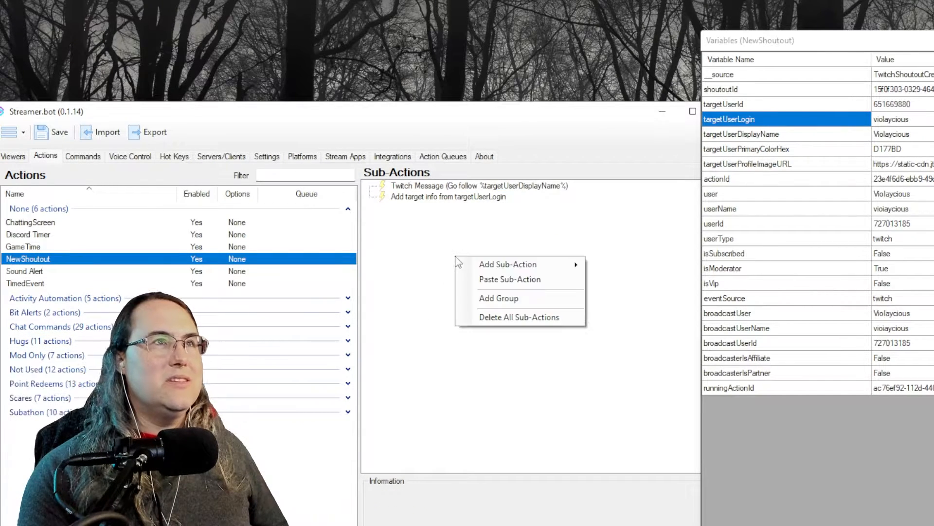
click(520, 284)
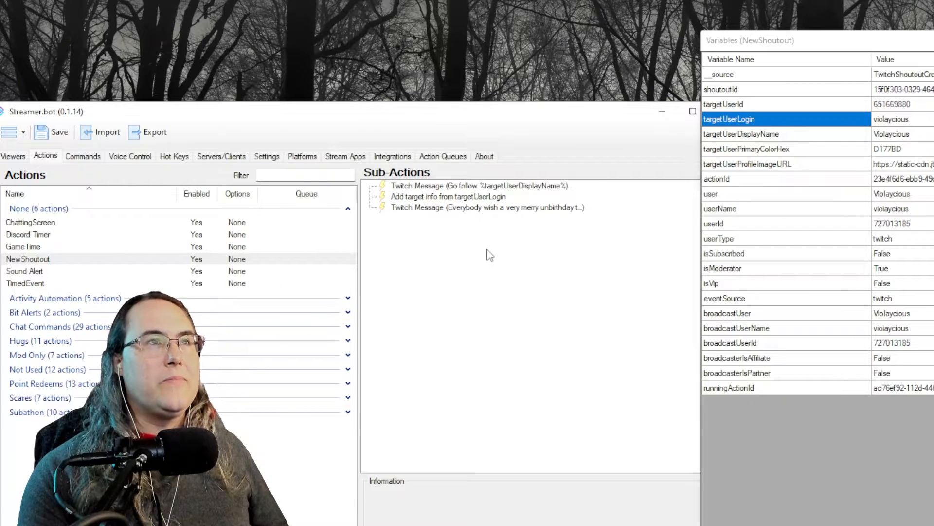
double_click(416, 210)
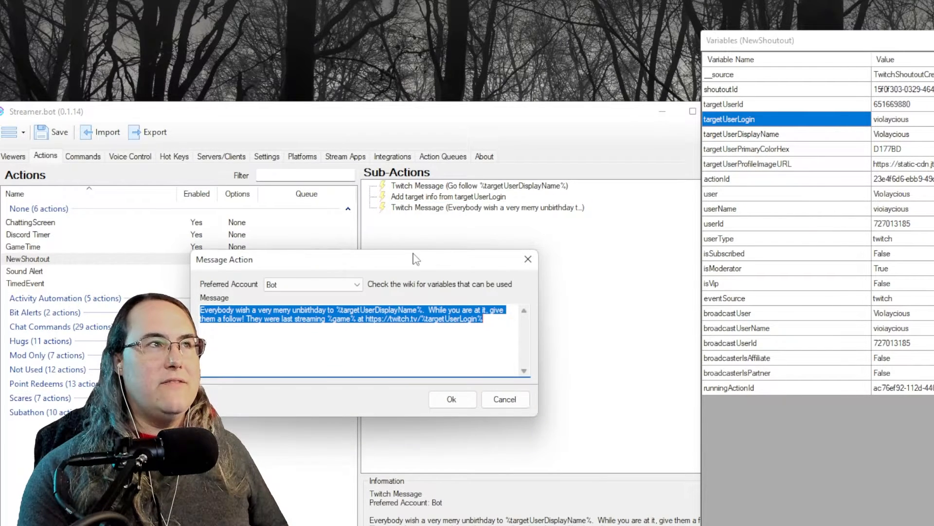
Check the %targetUserDisplayName%, %game% and %targetUserLogin% variables in the unbirthday text, then confirm with Ok
click(323, 335)
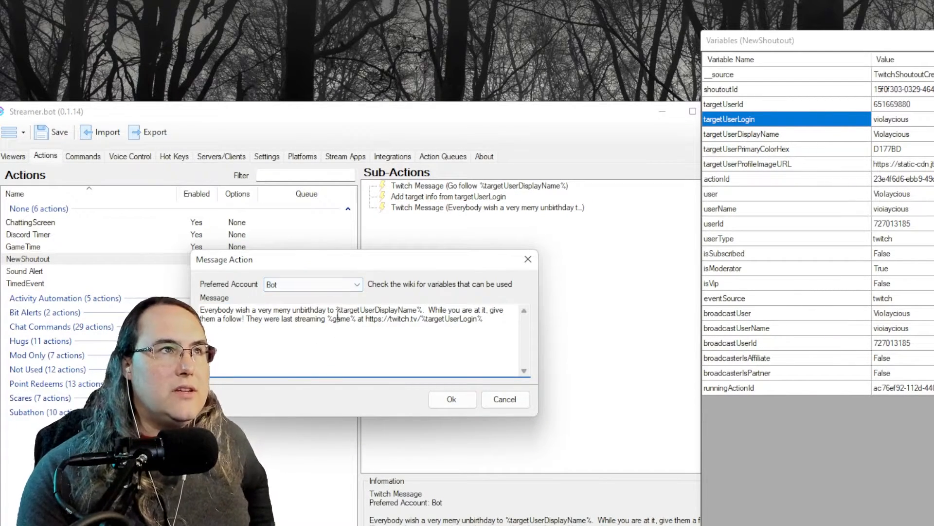
drag(339, 322, 382, 310)
double_click(367, 312)
click(367, 311)
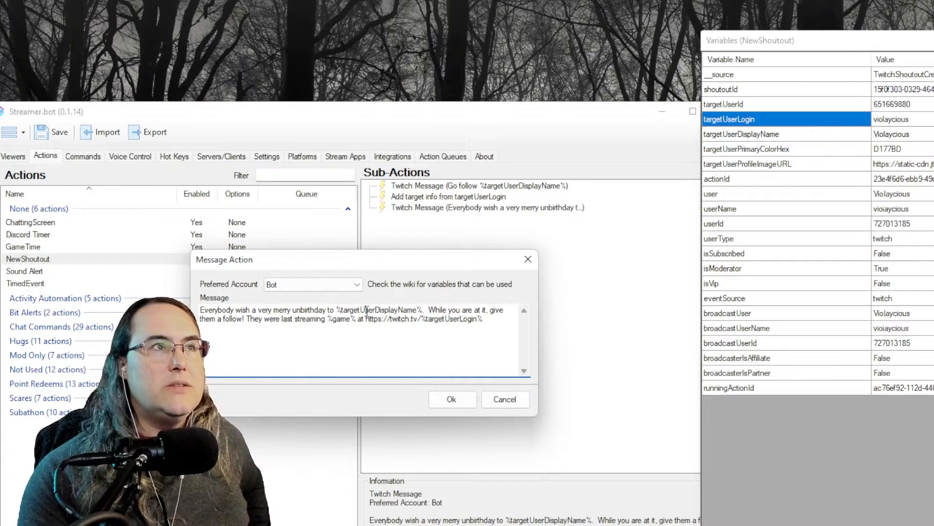
double_click(368, 312)
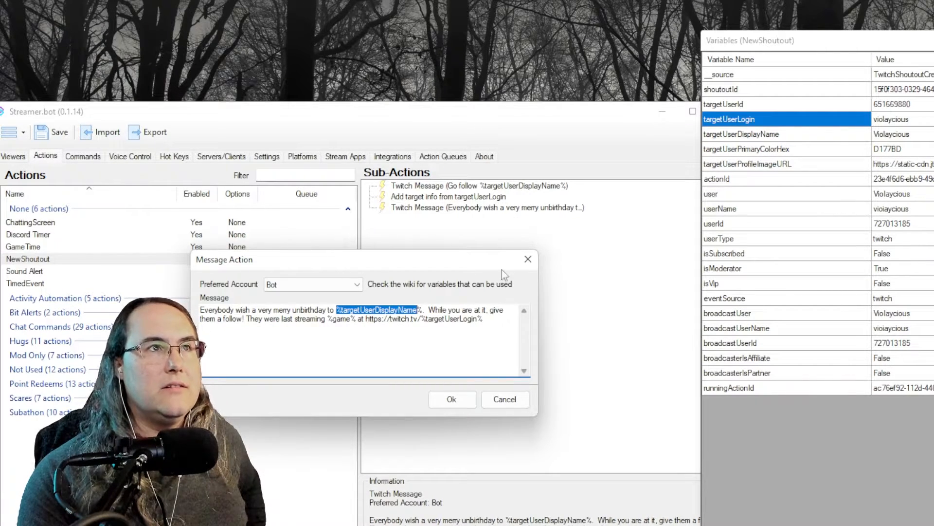
click(227, 323)
double_click(338, 320)
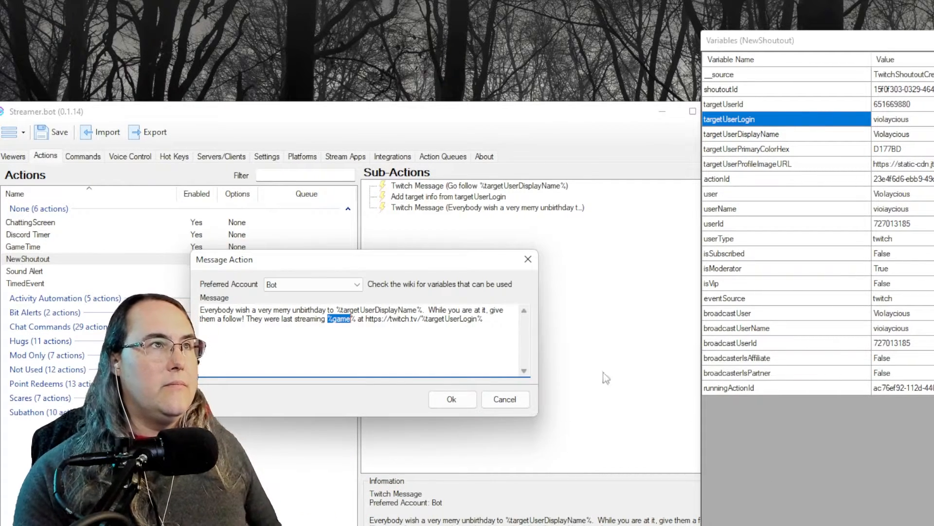
mouse_move(364, 319)
mouse_down()
mouse_move(504, 322)
mouse_move(370, 320)
mouse_up()
click(458, 321)
double_click(458, 321)
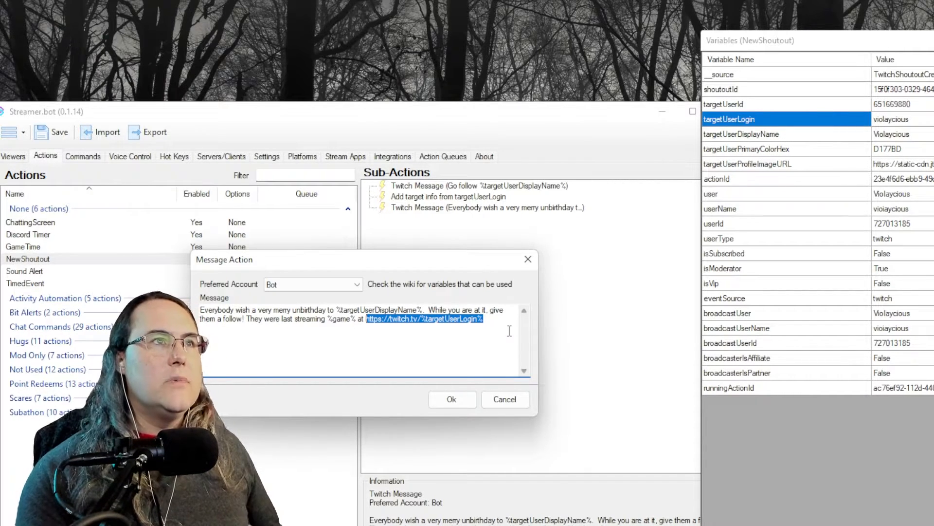
drag(509, 331, 201, 310)
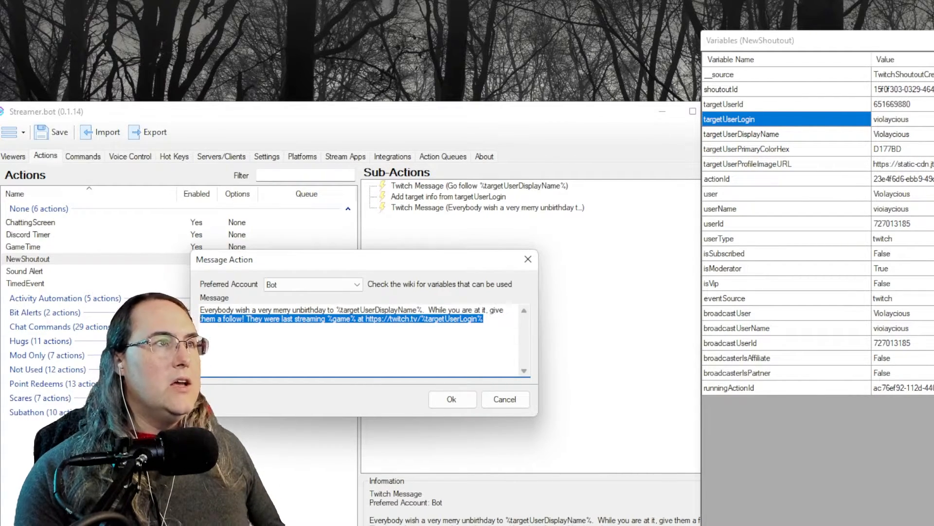
click(277, 352)
click(449, 402)
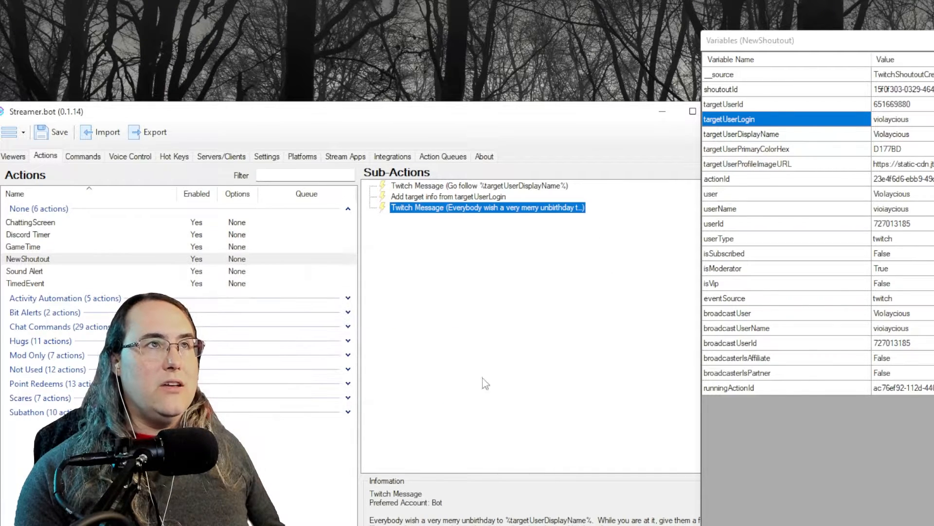
Disable the 'Go follow %targetUserDisplayName%' sub-action, leaving target info and unbirthday message active
right_click(482, 189)
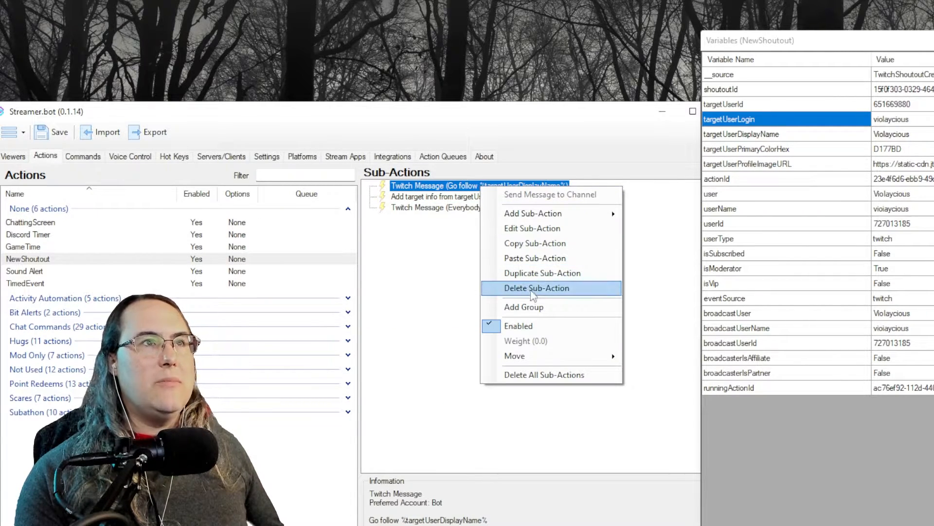
click(501, 327)
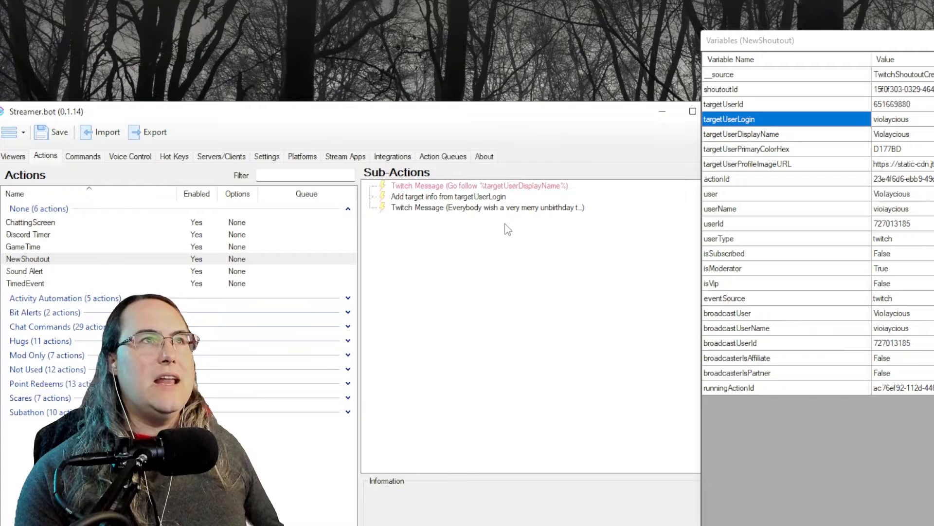
click(502, 197)
click(530, 209)
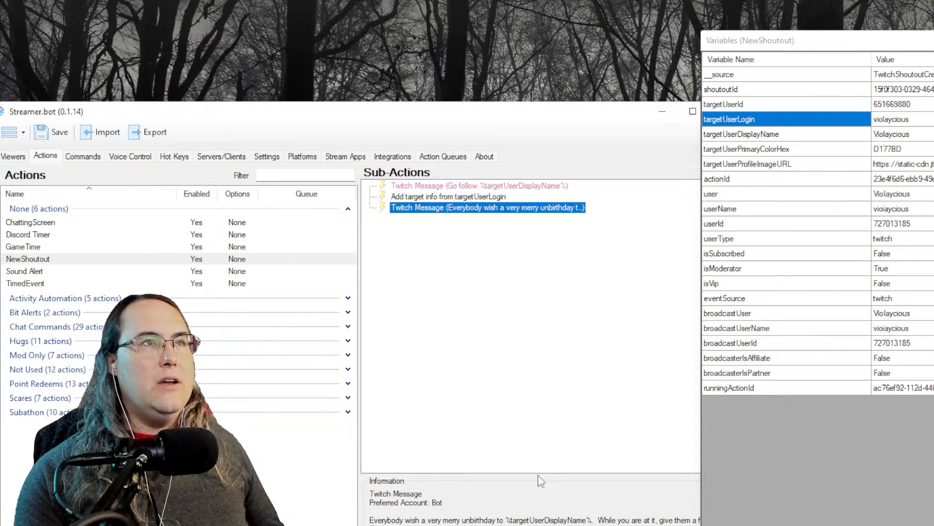
click(530, 359)
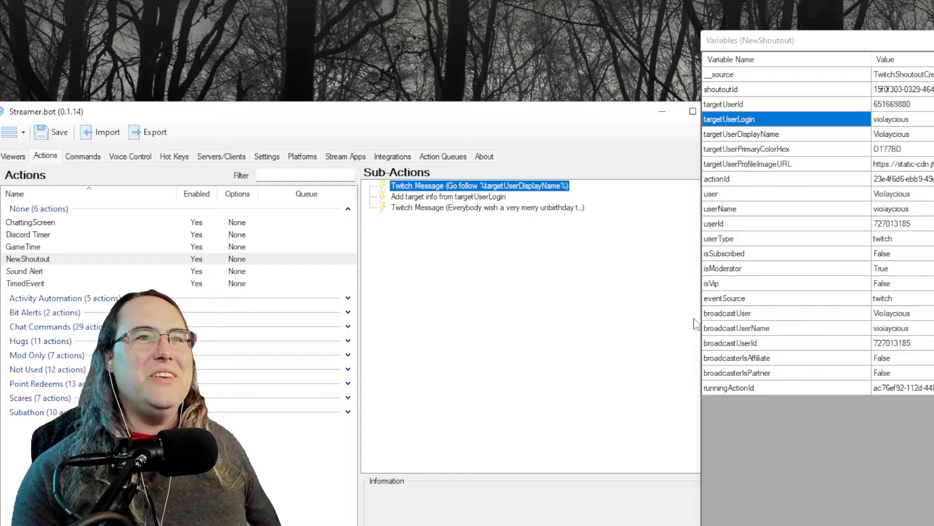
Open Action History and view the variables of the newest NewShoutout run
click(444, 156)
drag(807, 47, 837, 71)
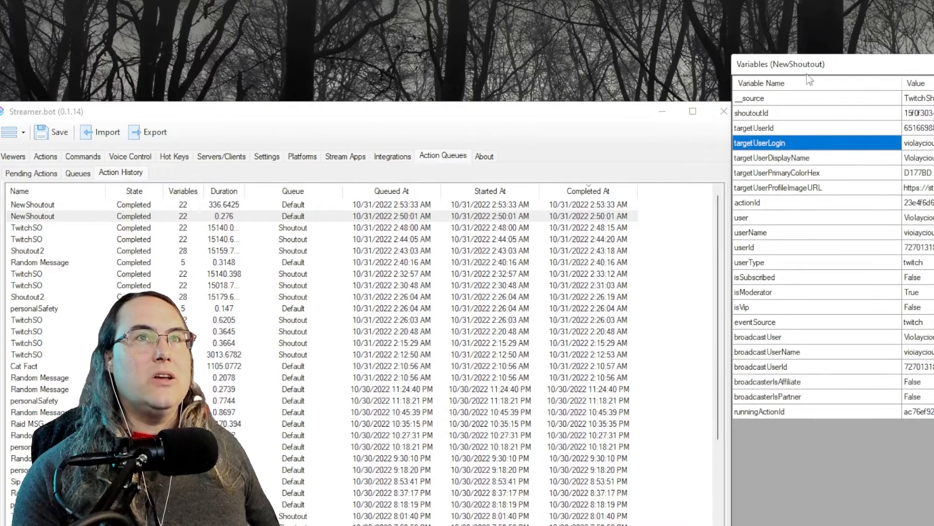
double_click(152, 204)
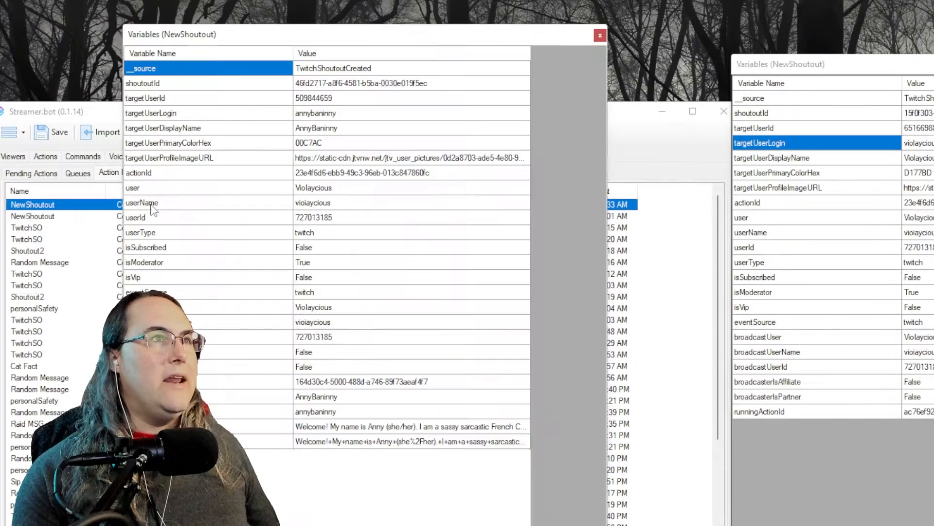
drag(416, 34, 512, 43)
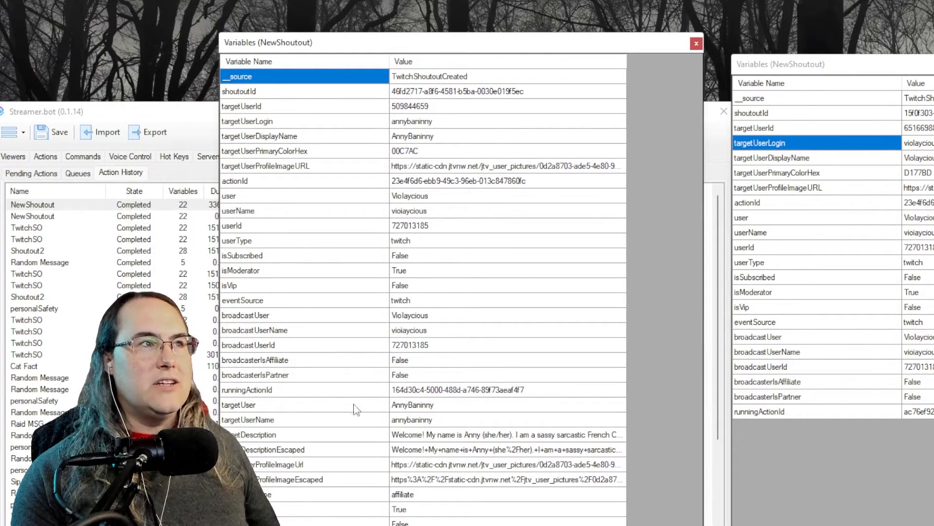
Inspect the new target profile image and description variables, then close the variables window
drag(358, 405, 408, 524)
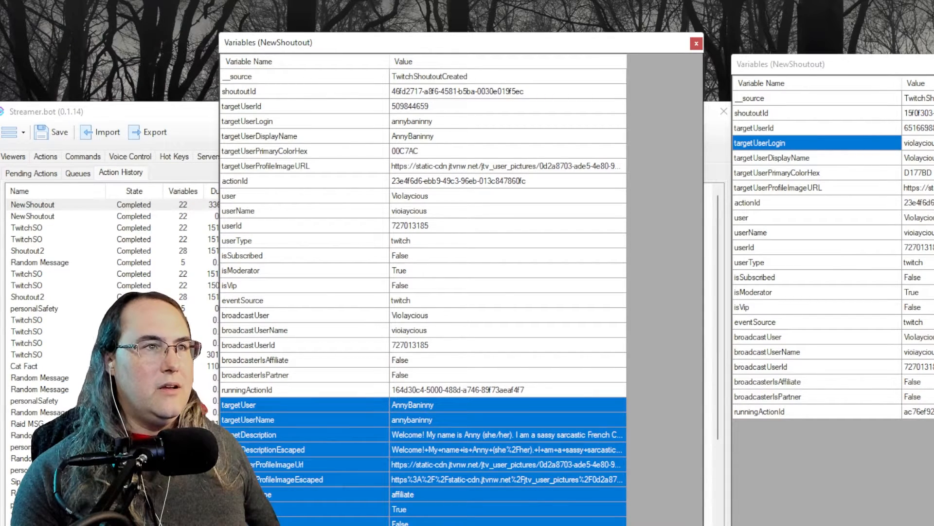
click(286, 469)
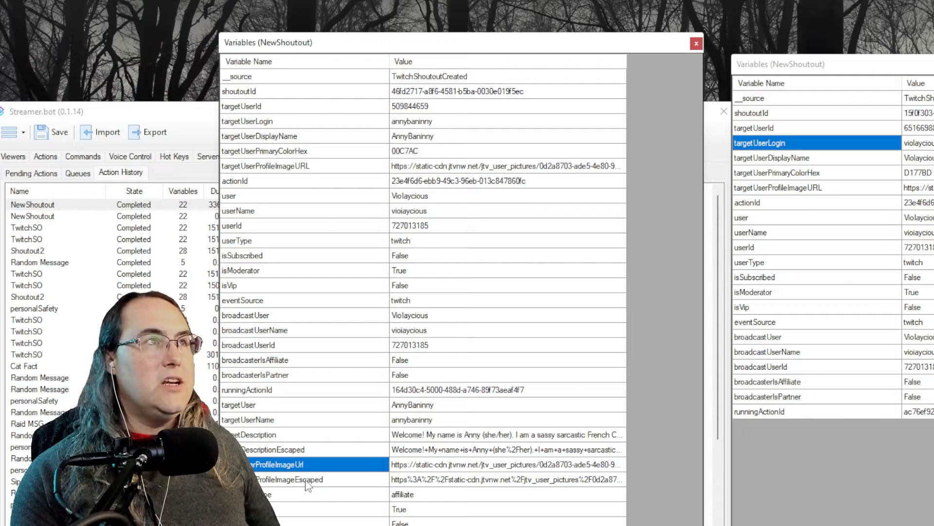
click(305, 481)
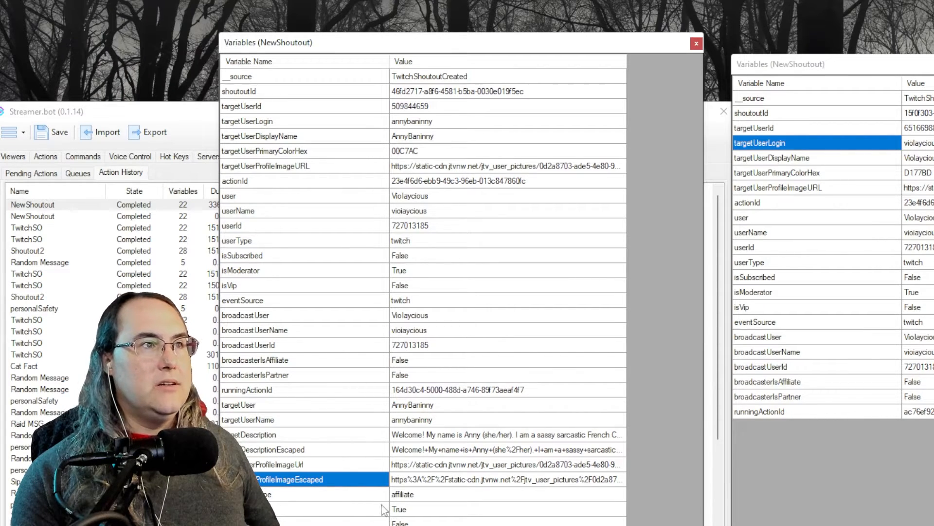
click(315, 452)
drag(388, 456, 493, 451)
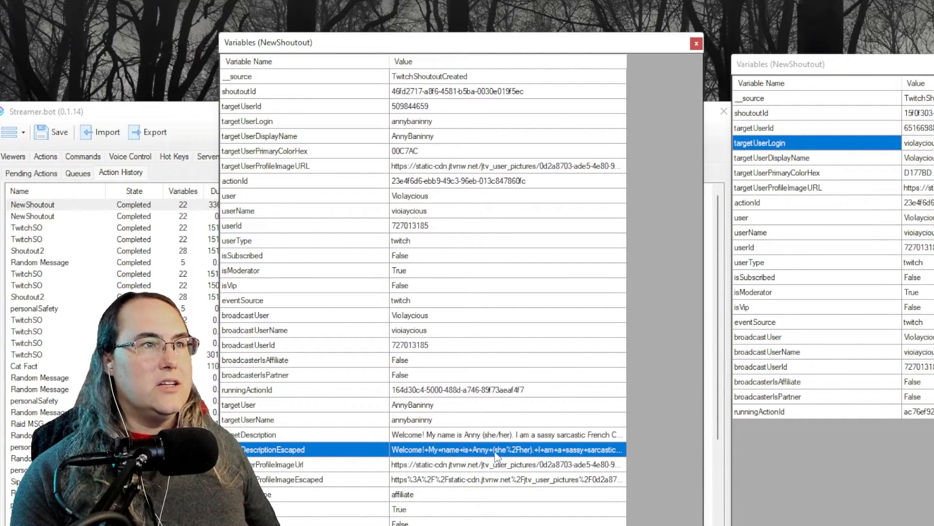
drag(325, 435, 491, 442)
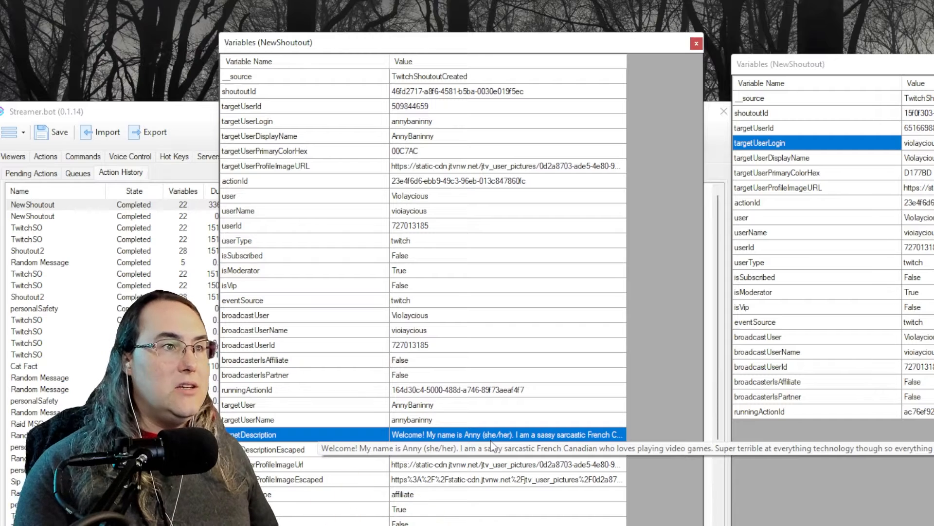
click(507, 524)
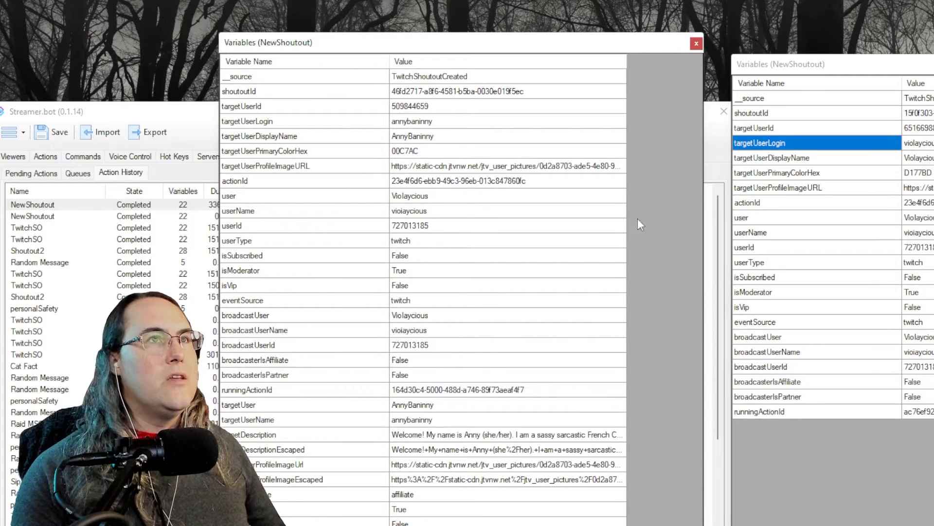
click(697, 43)
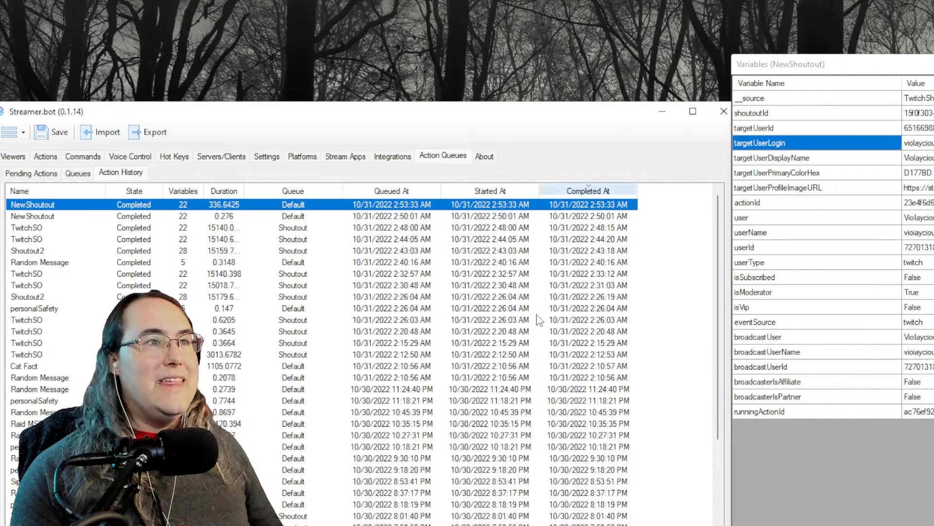
Return to the Actions list and show the Mod Only group's TwitchSO shoutout sub-actions
click(15, 157)
click(49, 157)
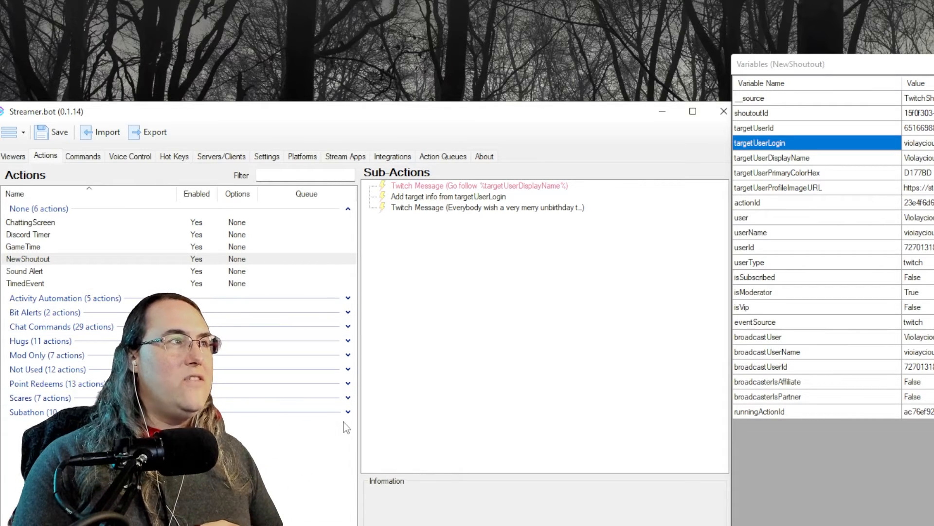
click(348, 355)
click(316, 441)
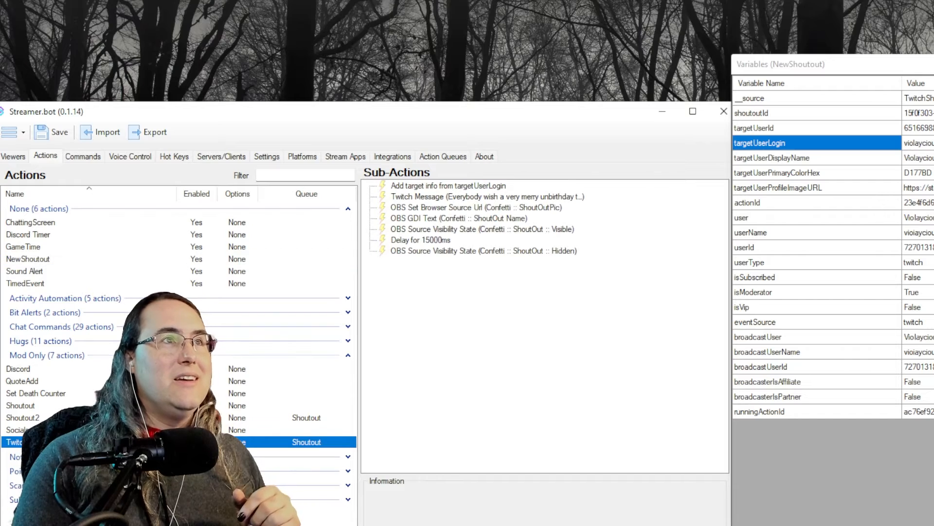